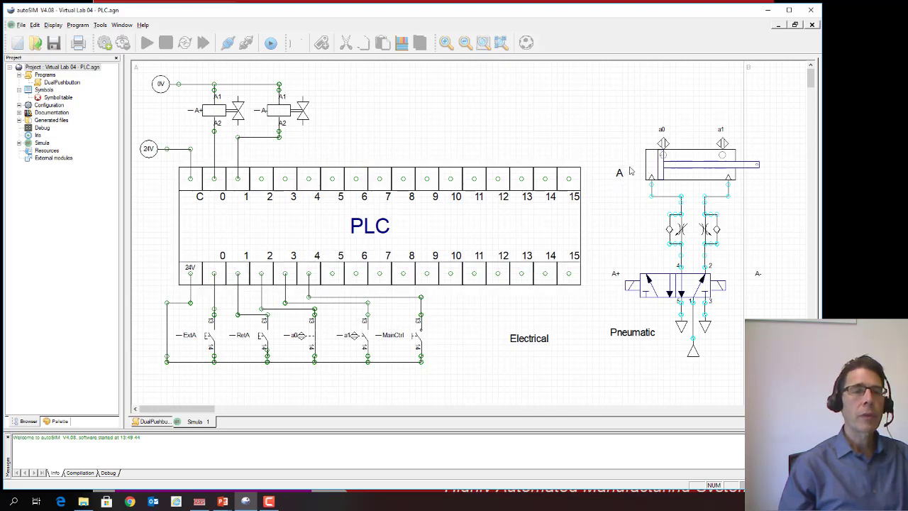
# Step: Delete the "Pneumatic" and "Electrical" text labels from the schematic
pyautogui.scroll(-1, 632, 169)
pyautogui.scroll(1, 632, 167)
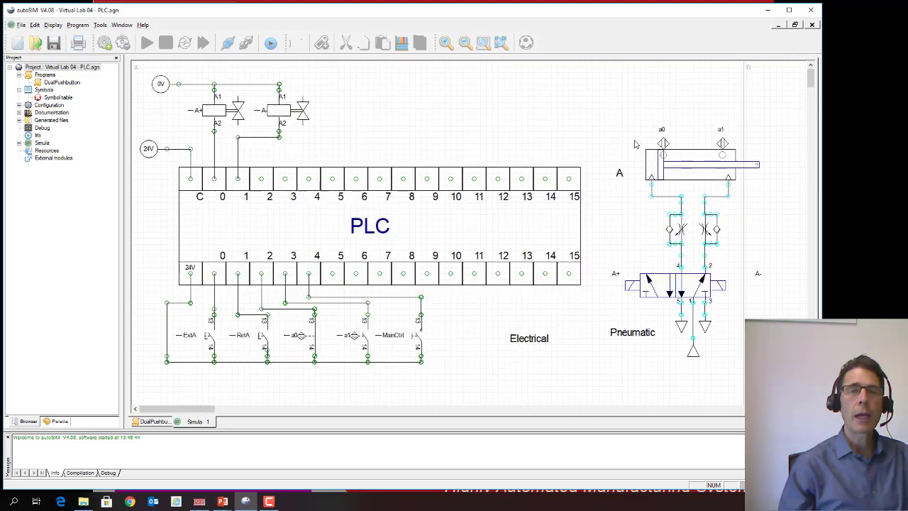
pyautogui.click(631, 345)
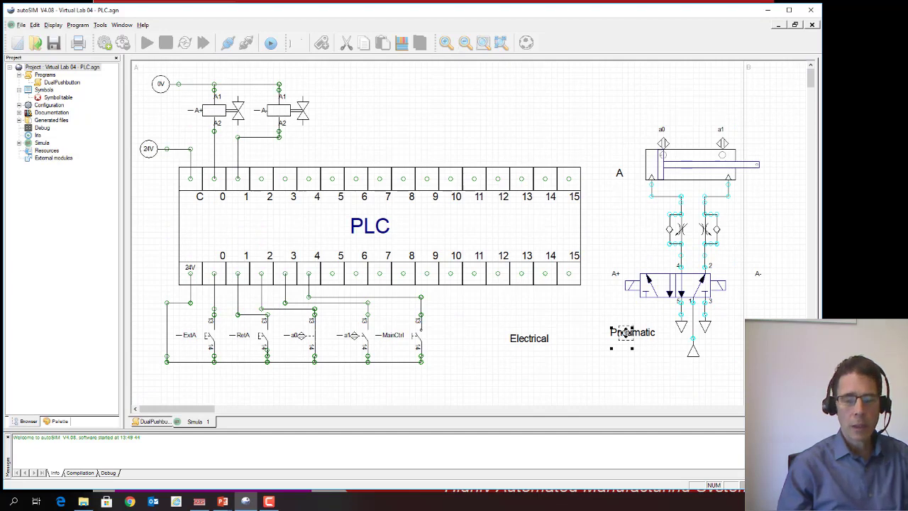
pyautogui.press('Delete')
pyautogui.press('Delete')
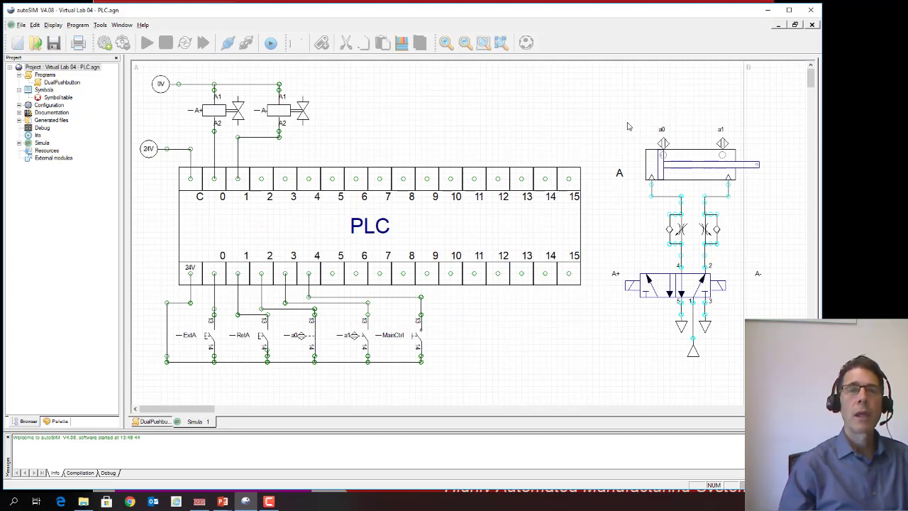
# Step: Move the whole cylinder A pneumatic circuit, including its sensors and valve, below the PLC input switches
pyautogui.moveTo(639, 112); pyautogui.dragTo(761, 360)
pyautogui.moveTo(682, 200); pyautogui.dragTo(235, 357)
pyautogui.click(245, 169)
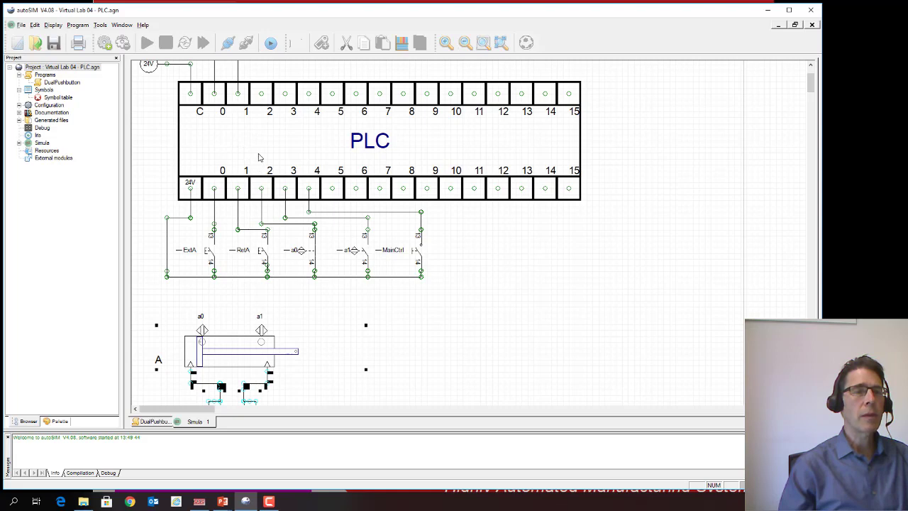
# Step: Copy the cylinder A pneumatic circuit and paste the duplicate to the right of the original
pyautogui.scroll(2, 282, 186)
pyautogui.scroll(-3, 282, 185)
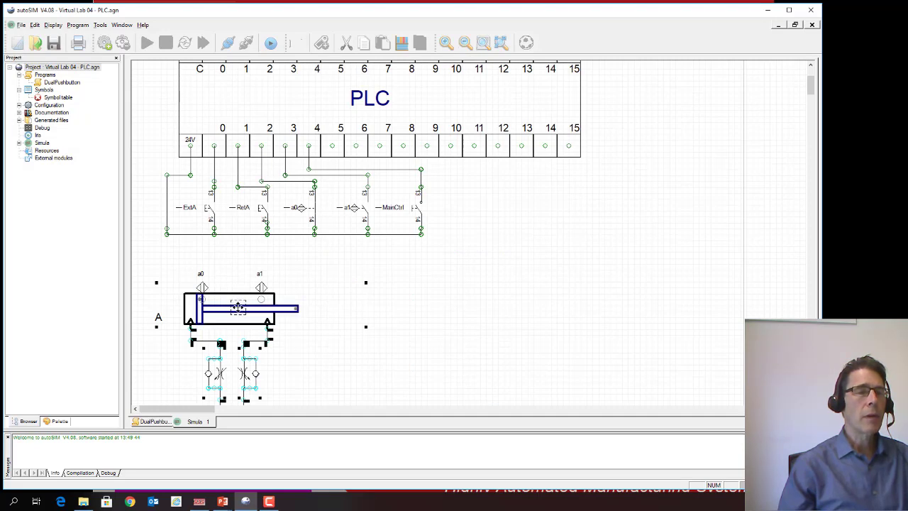
pyautogui.rightClick(238, 306)
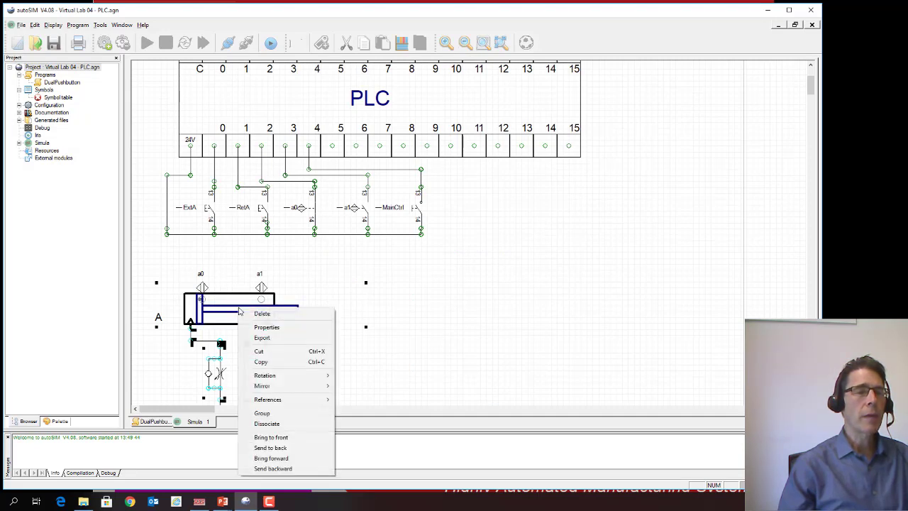
pyautogui.click(288, 362)
pyautogui.rightClick(448, 301)
pyautogui.click(463, 320)
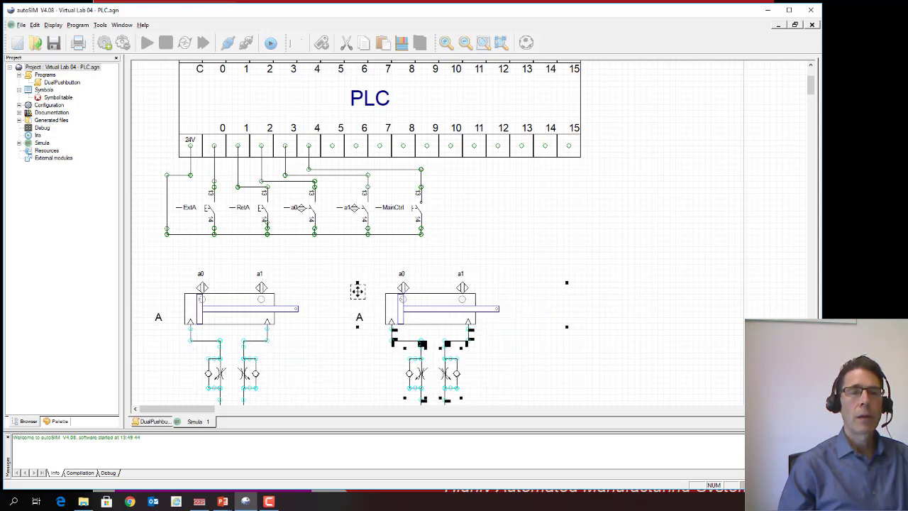
# Step: Copy the duplicated circuit and paste it as a third pneumatic circuit at the right end of the row
pyautogui.rightClick(428, 308)
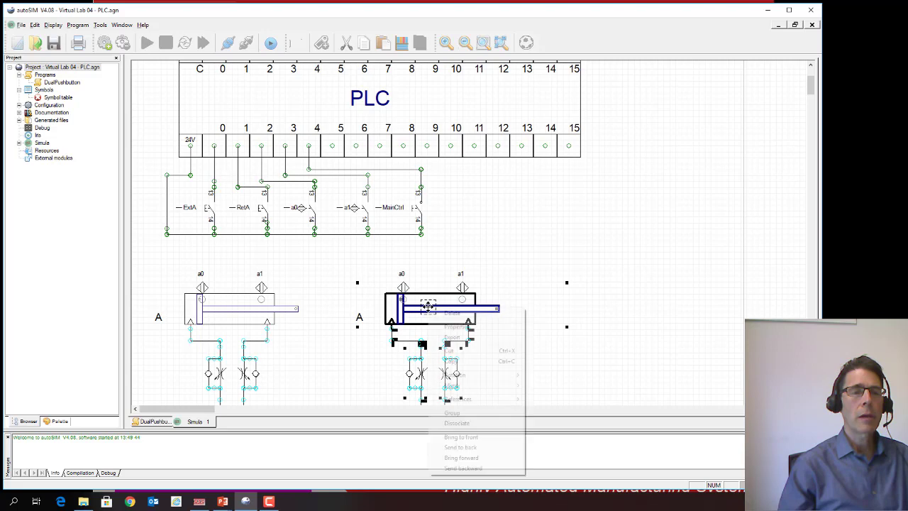
pyautogui.click(461, 361)
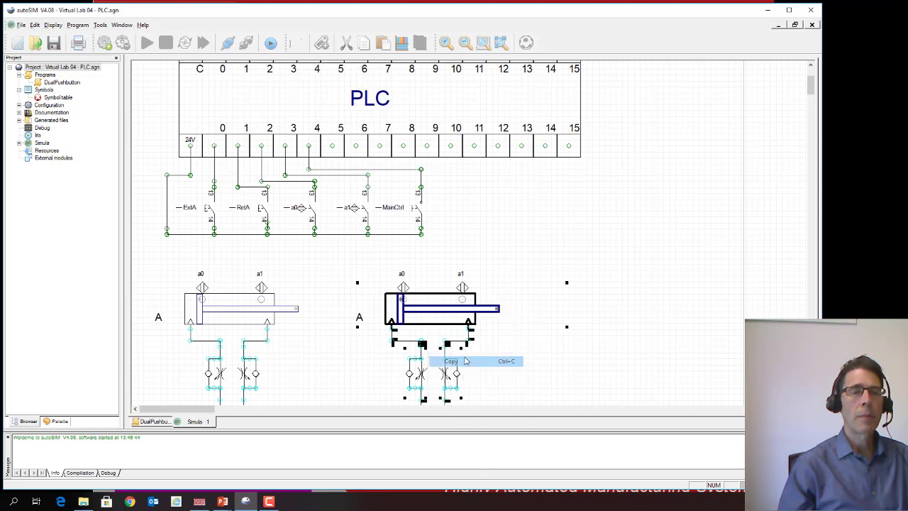
pyautogui.rightClick(618, 305)
pyautogui.click(627, 318)
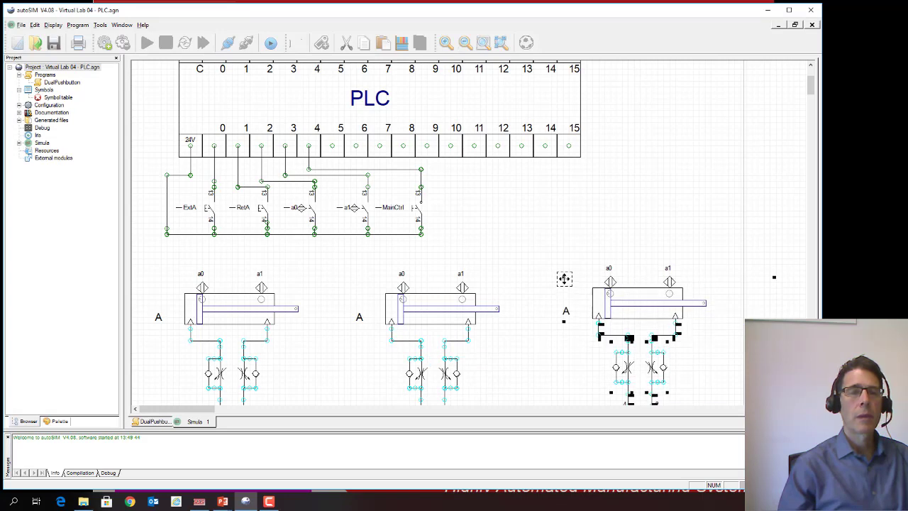
pyautogui.click(564, 277)
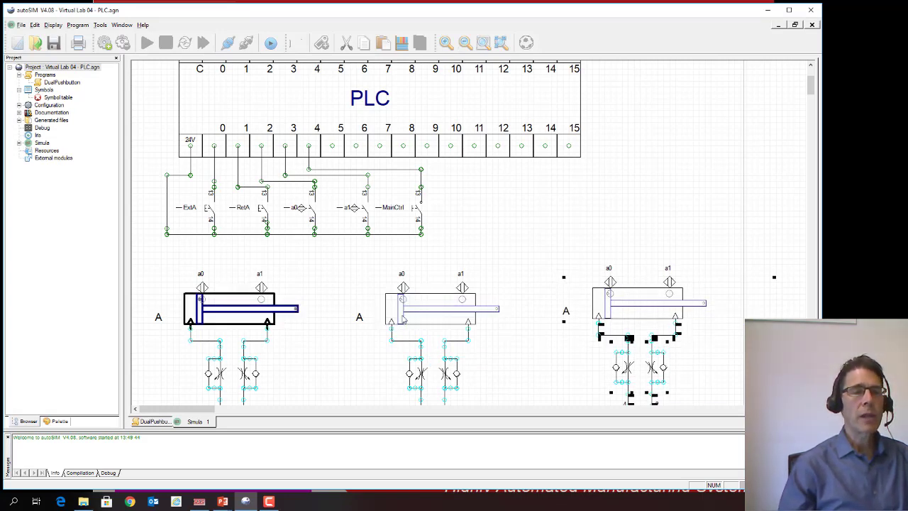
# Step: Change the middle cylinder's text label to B
pyautogui.scroll(-3, 544, 121)
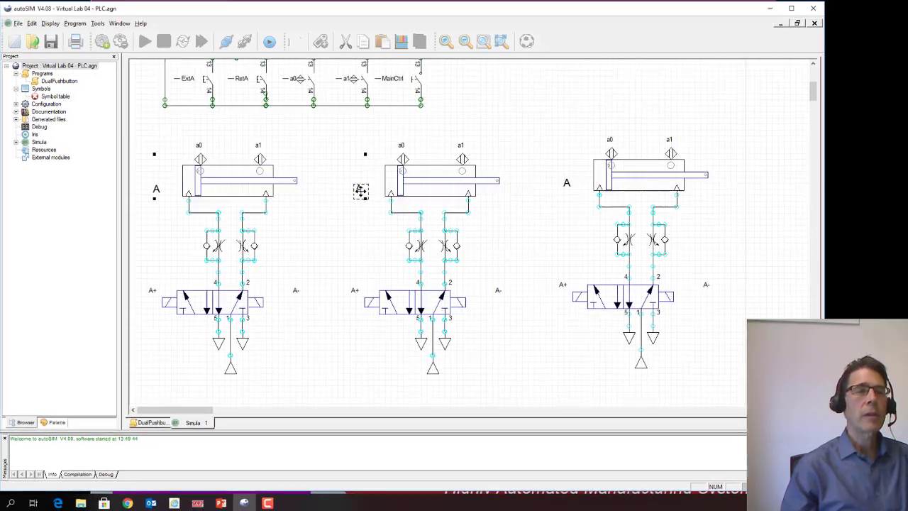
pyautogui.doubleClick(361, 190)
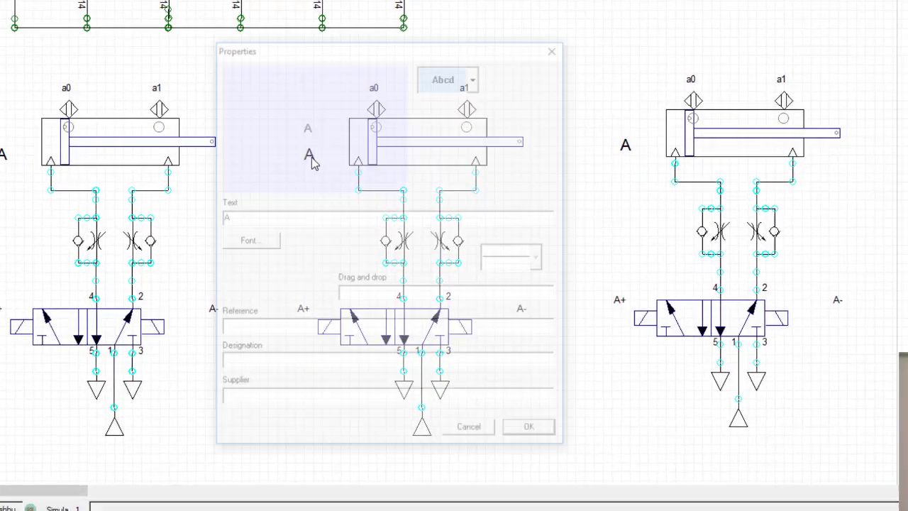
pyautogui.moveTo(194, 209); pyautogui.dragTo(169, 214)
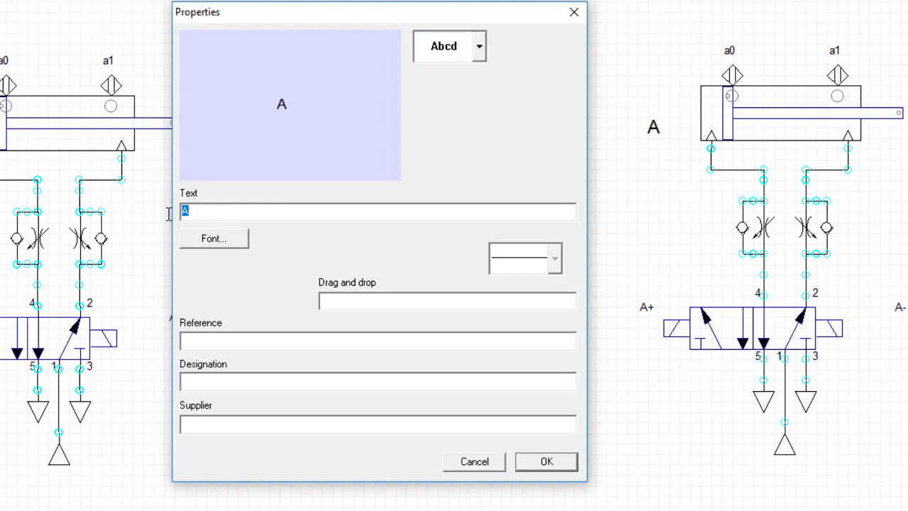
pyautogui.write('B')
pyautogui.click(546, 461)
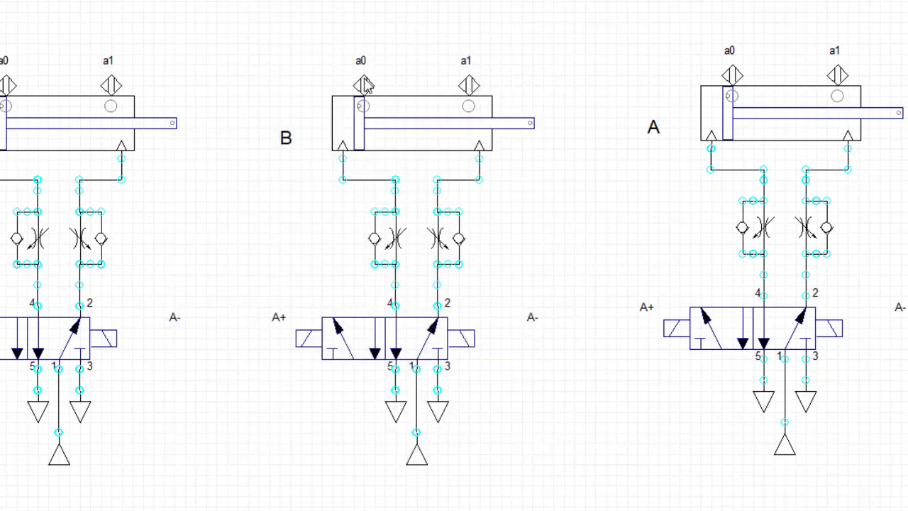
# Step: Set the solenoid symbols of cylinder B's 5/2 valve to B+ and B-
pyautogui.click(357, 336)
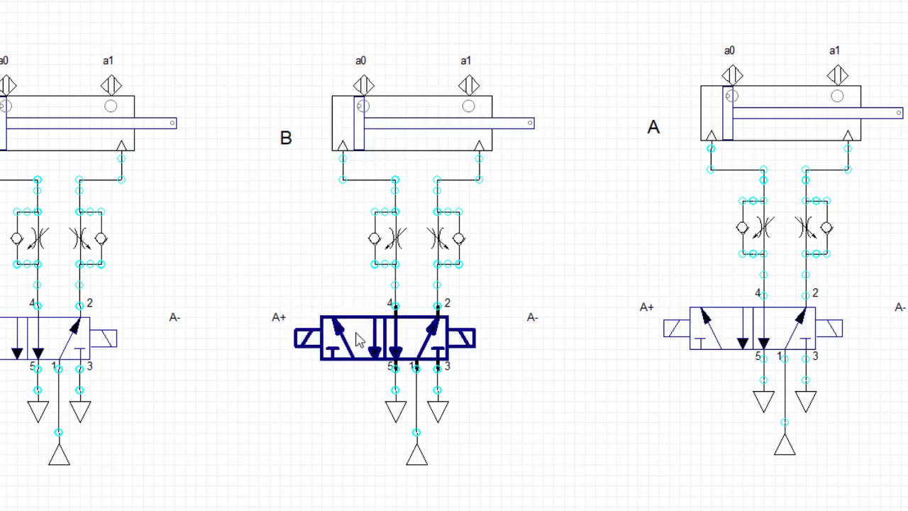
pyautogui.doubleClick(347, 312)
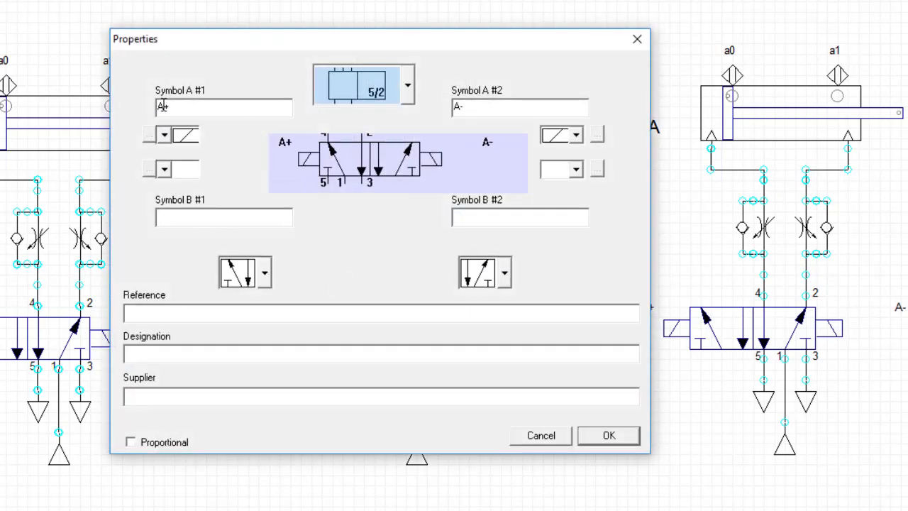
pyautogui.write('B')
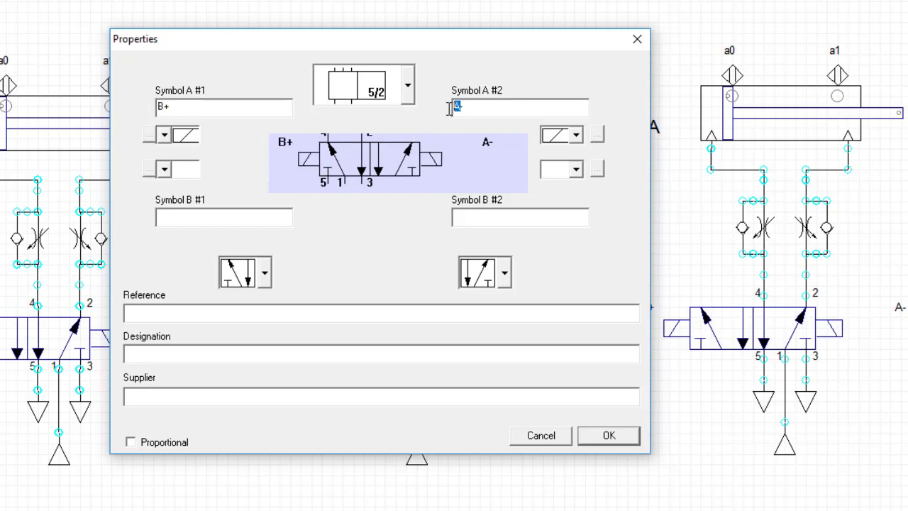
pyautogui.write('B')
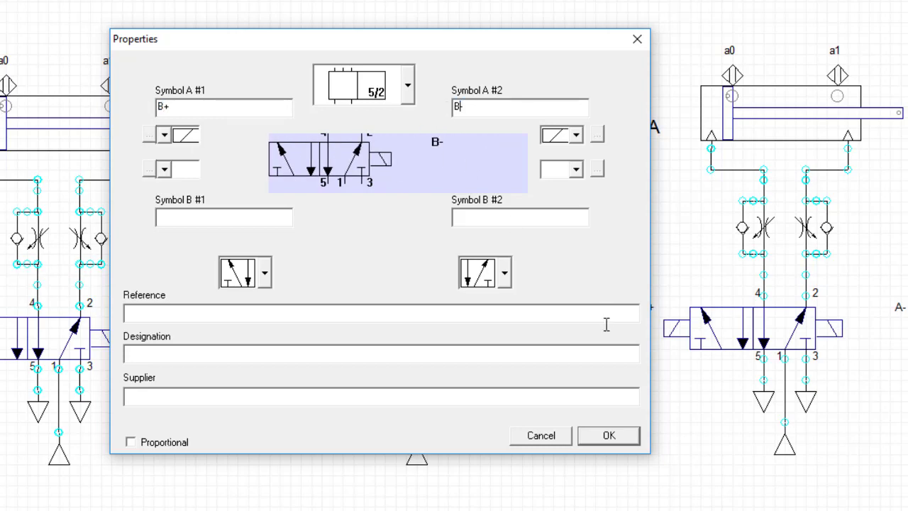
pyautogui.click(609, 435)
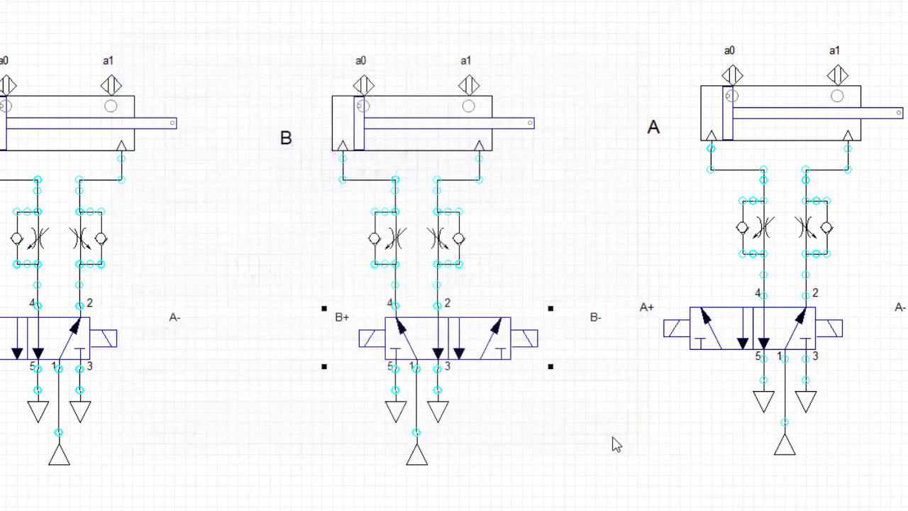
# Step: Rename cylinder B's two position sensors from a0 and a1 to b0 and b1
pyautogui.doubleClick(364, 87)
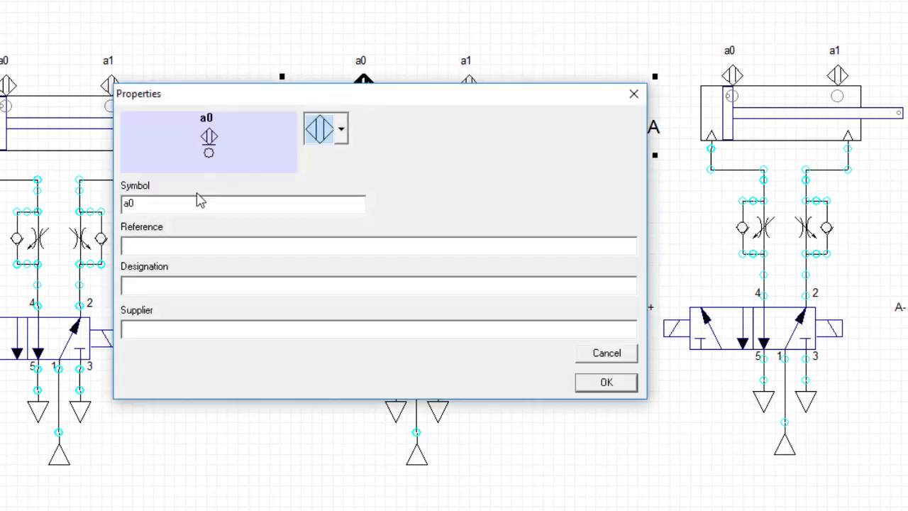
pyautogui.moveTo(133, 204); pyautogui.dragTo(122, 204)
pyautogui.write('b0')
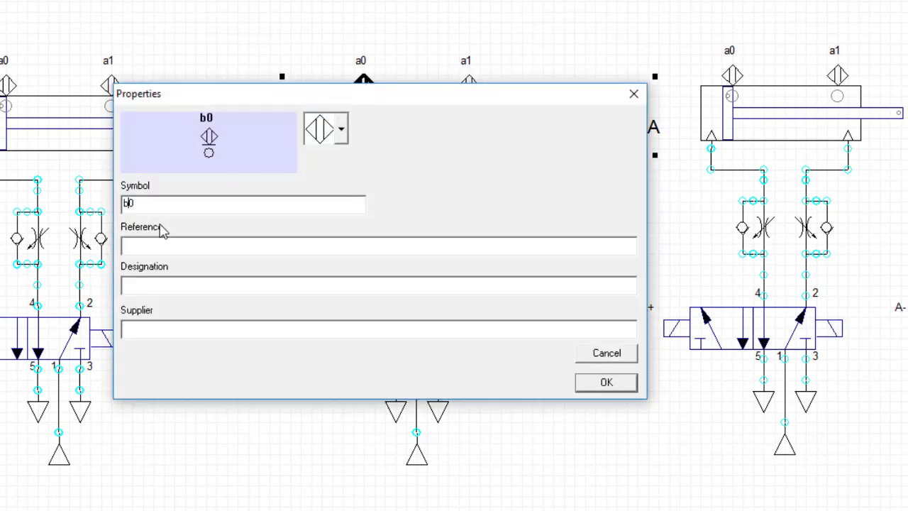
pyautogui.click(609, 381)
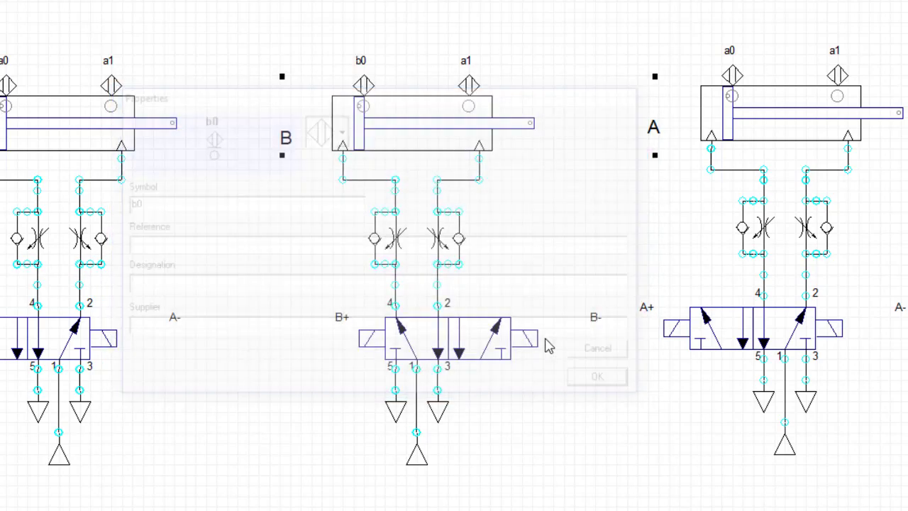
pyautogui.click(469, 84)
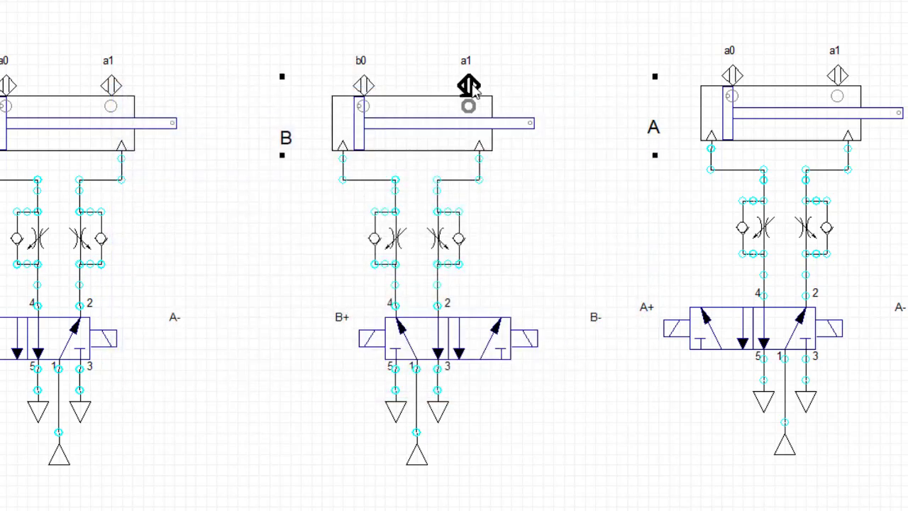
pyautogui.doubleClick(469, 85)
pyautogui.click(129, 205)
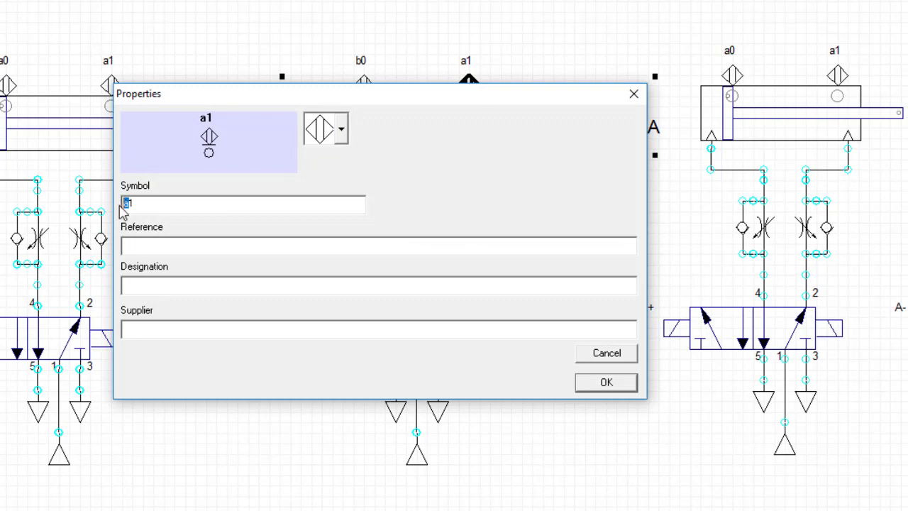
pyautogui.write('b1')
pyautogui.click(611, 382)
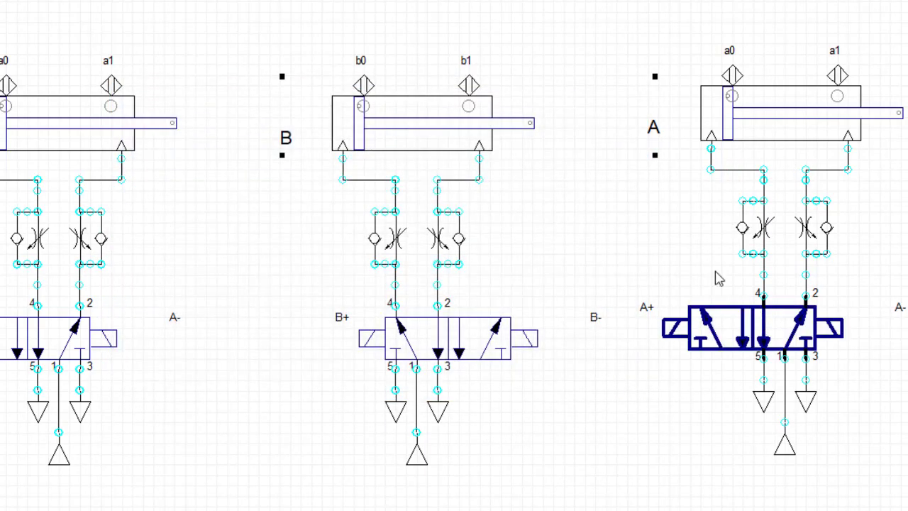
# Step: Change the third cylinder's text label to C
pyautogui.doubleClick(654, 137)
pyautogui.moveTo(186, 211); pyautogui.dragTo(170, 210)
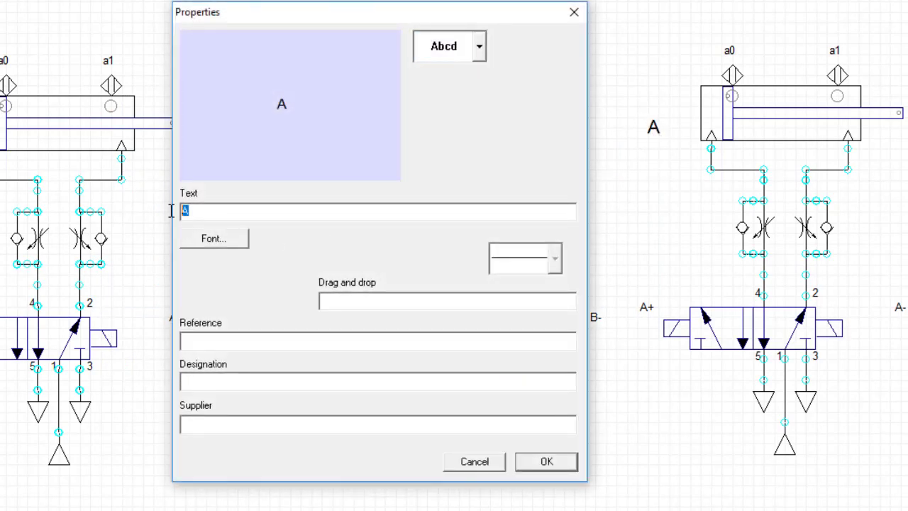
pyautogui.write('C')
pyautogui.click(555, 463)
# Step: Set the solenoid symbols of cylinder C's 5/2 valve to C+ and C-
pyautogui.click(755, 303)
pyautogui.doubleClick(745, 321)
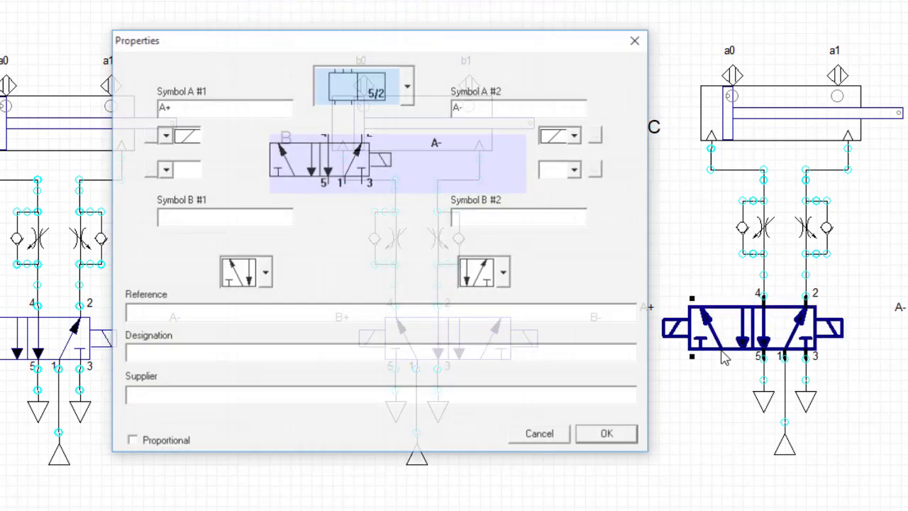
pyautogui.moveTo(163, 107); pyautogui.dragTo(144, 108)
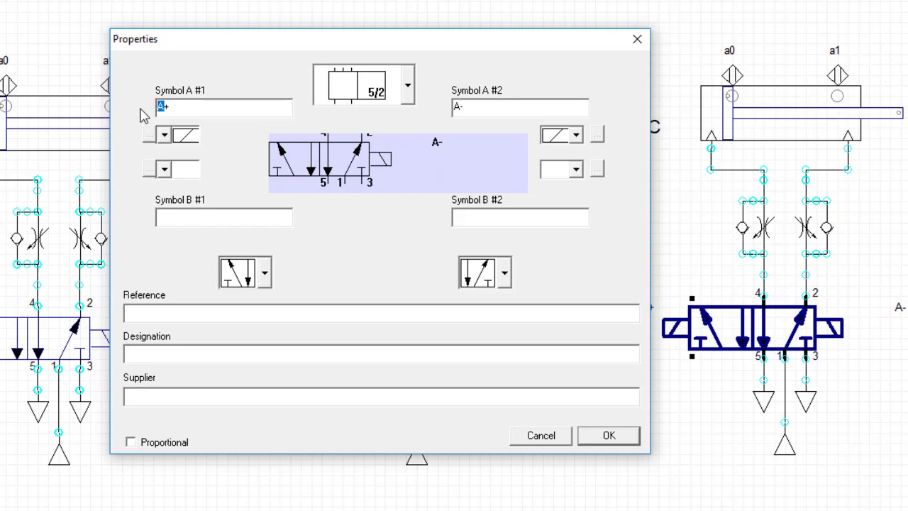
pyautogui.click(587, 434)
pyautogui.doubleClick(851, 328)
pyautogui.doubleClick(454, 107)
pyautogui.write('C-')
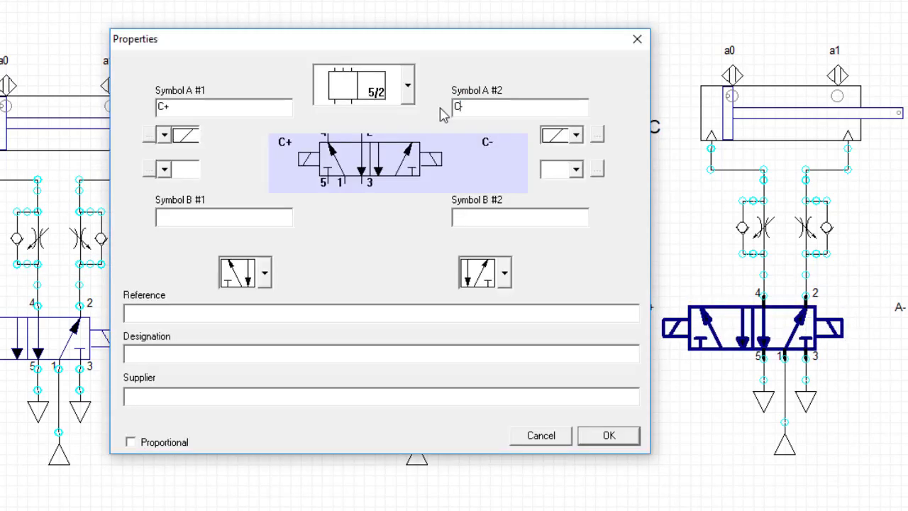
pyautogui.click(608, 435)
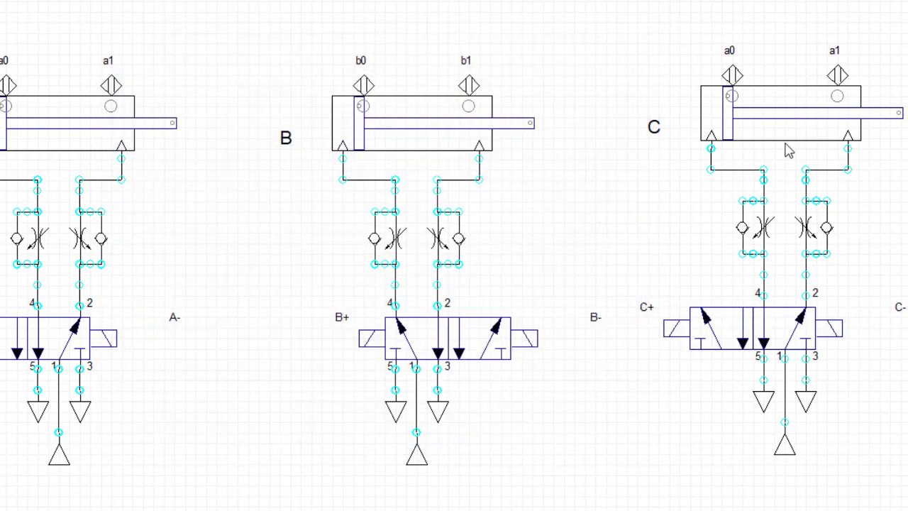
# Step: Rename cylinder C's retracted-position sensor a0 to c0
pyautogui.click(733, 73)
pyautogui.doubleClick(733, 73)
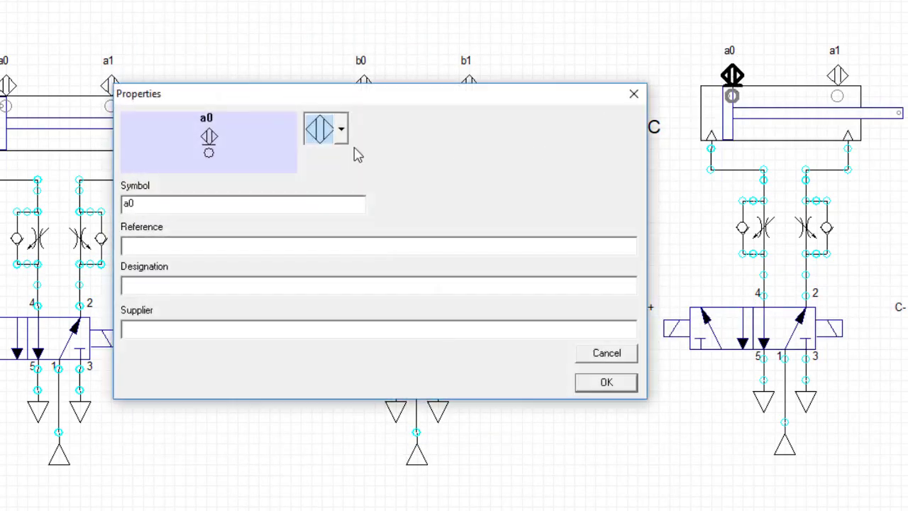
pyautogui.click(125, 203)
pyautogui.write('c')
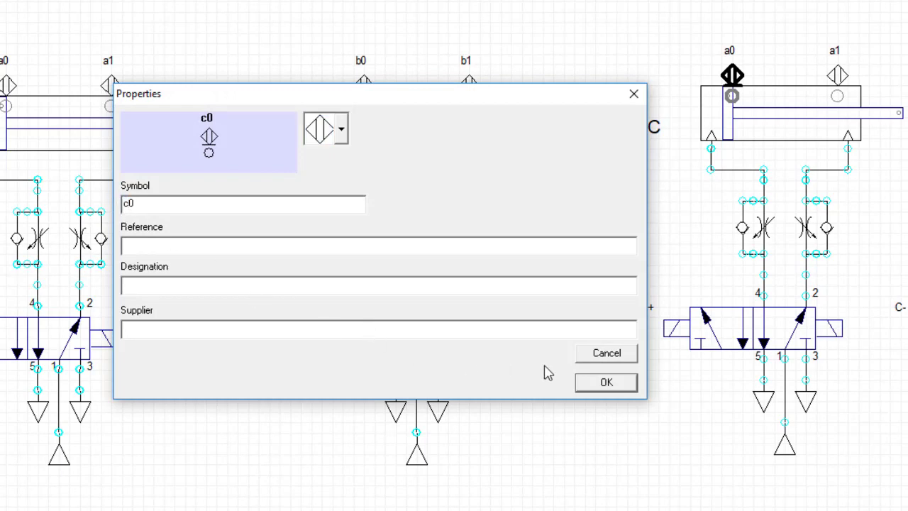
pyautogui.click(608, 383)
# Step: Rename cylinder C's extended-position sensor a1 to c1
pyautogui.click(837, 75)
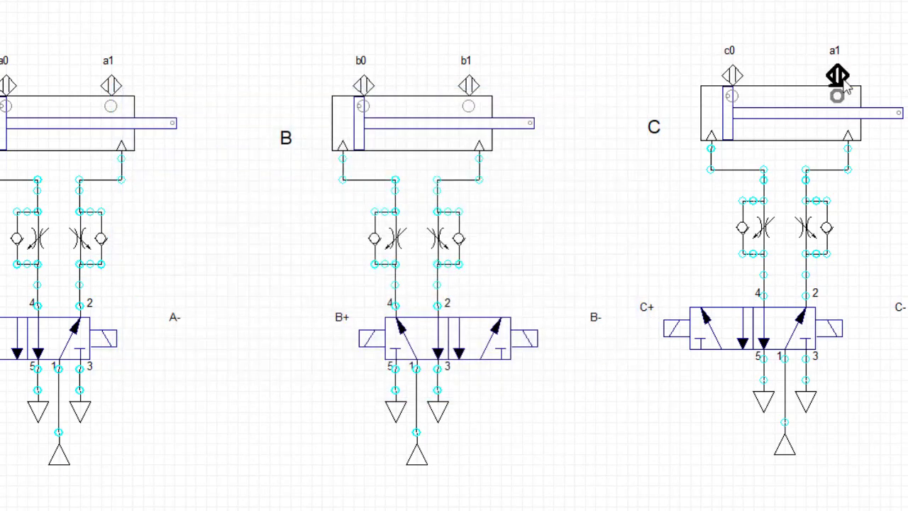
pyautogui.doubleClick(839, 78)
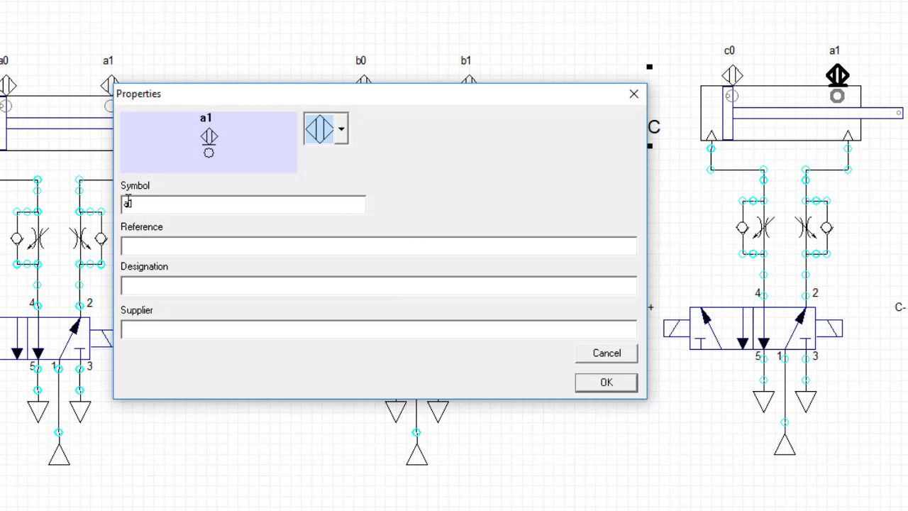
pyautogui.moveTo(127, 202); pyautogui.dragTo(117, 205)
pyautogui.write('c')
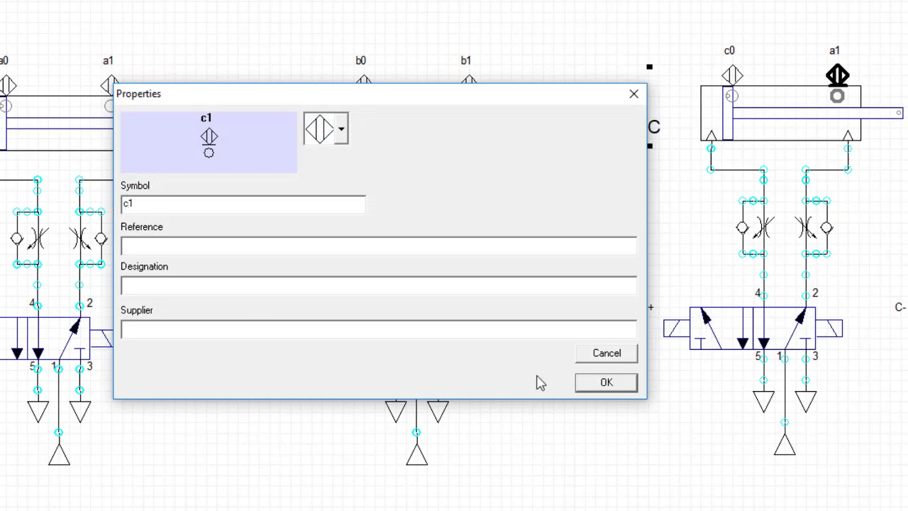
pyautogui.click(607, 383)
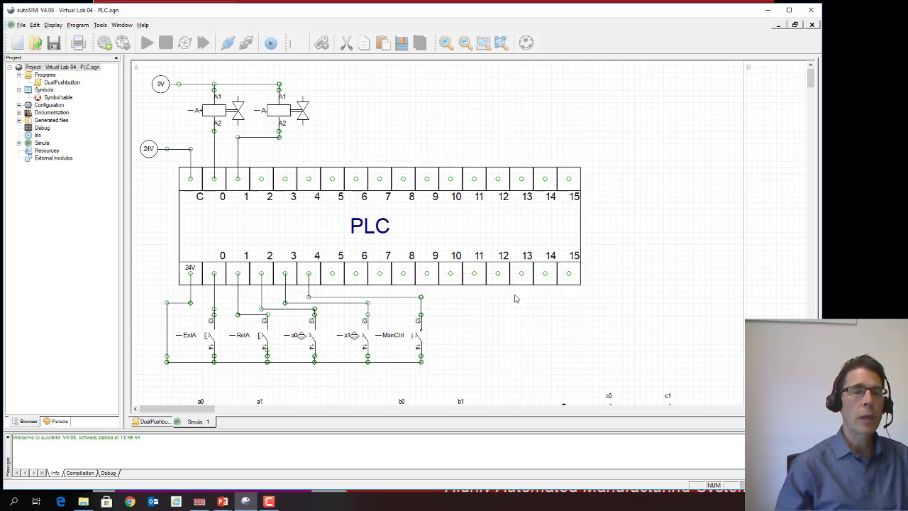
# Step: Move the 0V source, its supply line and the A+ and A- solenoid coils slightly upward, away from the PLC
pyautogui.moveTo(151, 71); pyautogui.dragTo(312, 135)
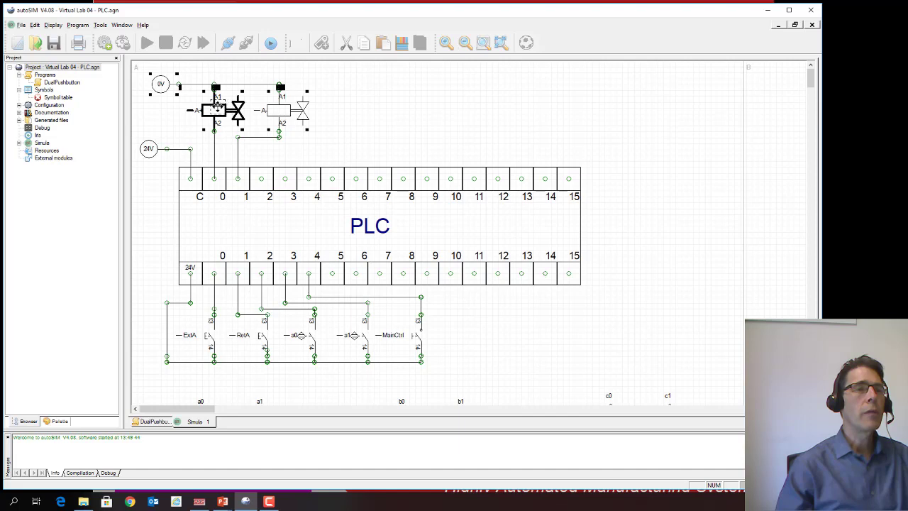
pyautogui.moveTo(216, 102); pyautogui.dragTo(219, 104)
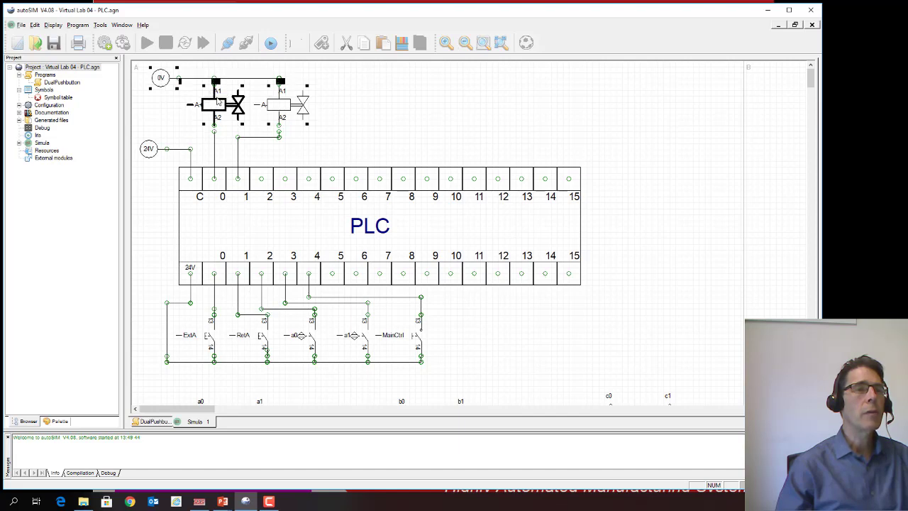
pyautogui.click(366, 114)
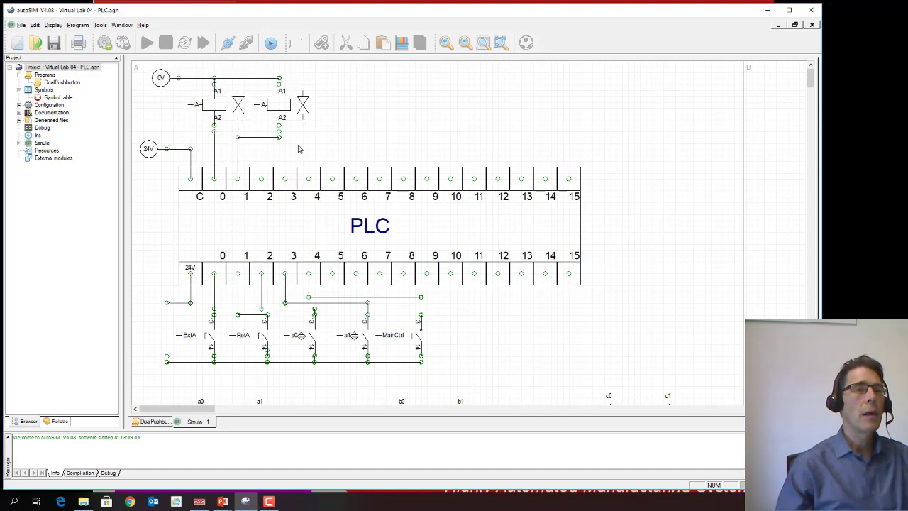
# Step: Delete the wires linking the A+ and A- coils to PLC outputs 0 and 1, including the leftover stub
pyautogui.moveTo(299, 140); pyautogui.dragTo(204, 158)
pyautogui.press('Delete')
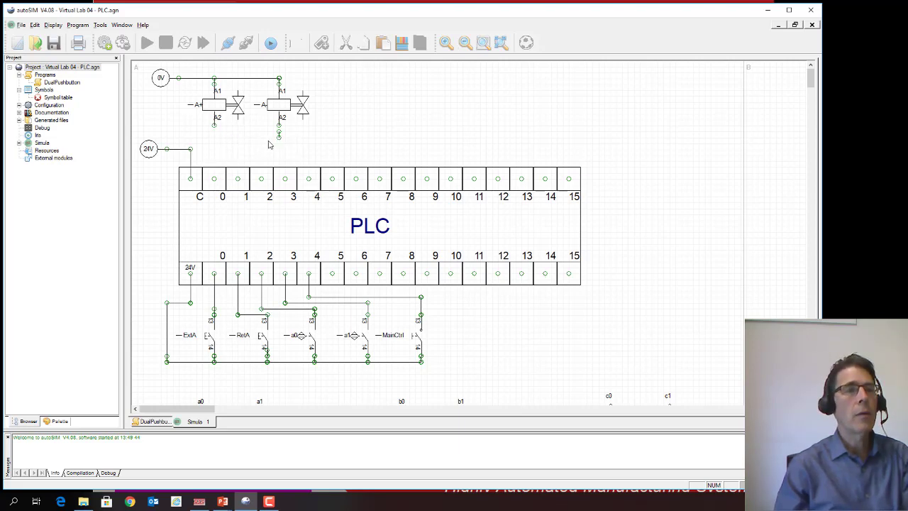
pyautogui.moveTo(286, 137); pyautogui.dragTo(288, 136)
pyautogui.press('Delete')
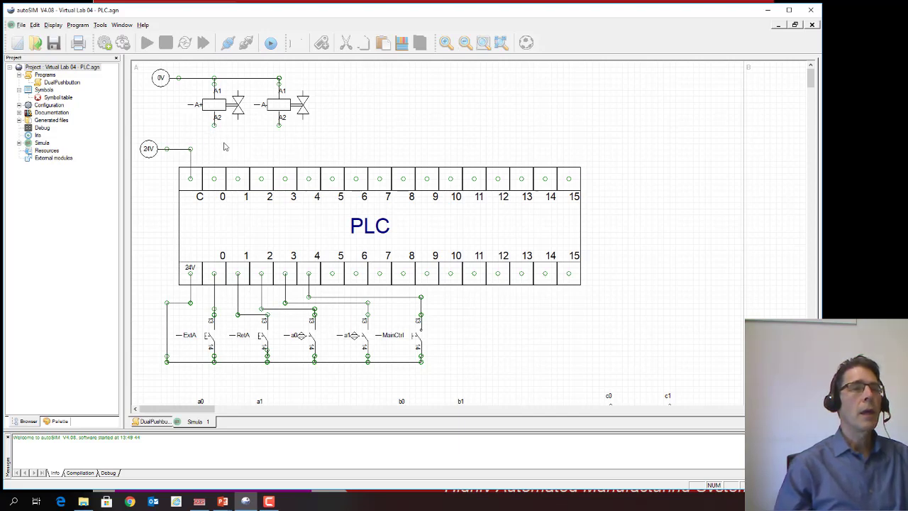
# Step: Copy the A+ and A- solenoid coils and paste two more pairs beside them, making a row of six coils
pyautogui.moveTo(210, 134); pyautogui.dragTo(293, 103)
pyautogui.rightClick(299, 105)
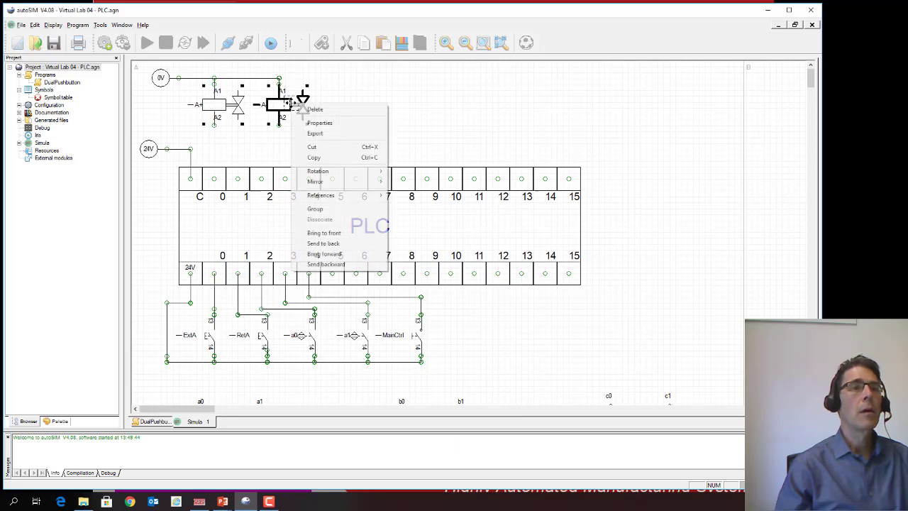
pyautogui.click(326, 147)
pyautogui.rightClick(343, 119)
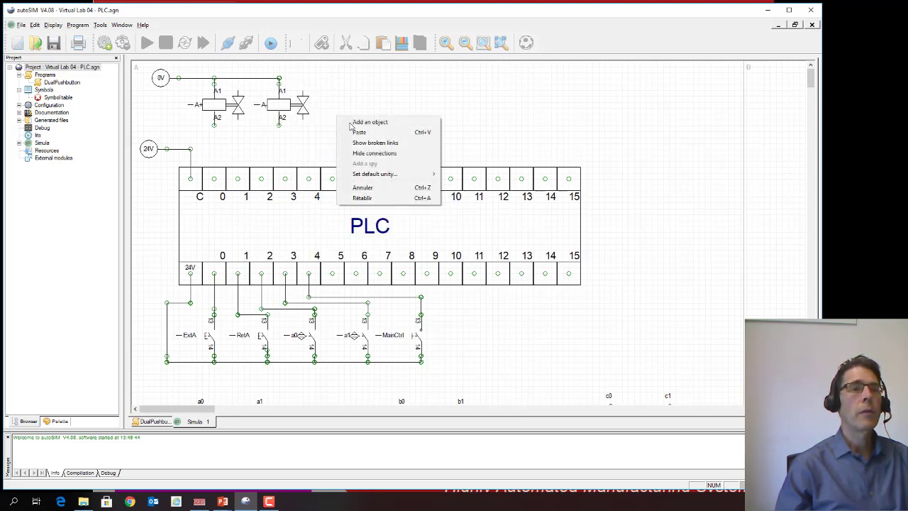
pyautogui.click(359, 132)
pyautogui.moveTo(357, 106); pyautogui.dragTo(339, 90)
pyautogui.rightClick(476, 111)
pyautogui.click(501, 124)
pyautogui.moveTo(486, 93); pyautogui.dragTo(465, 88)
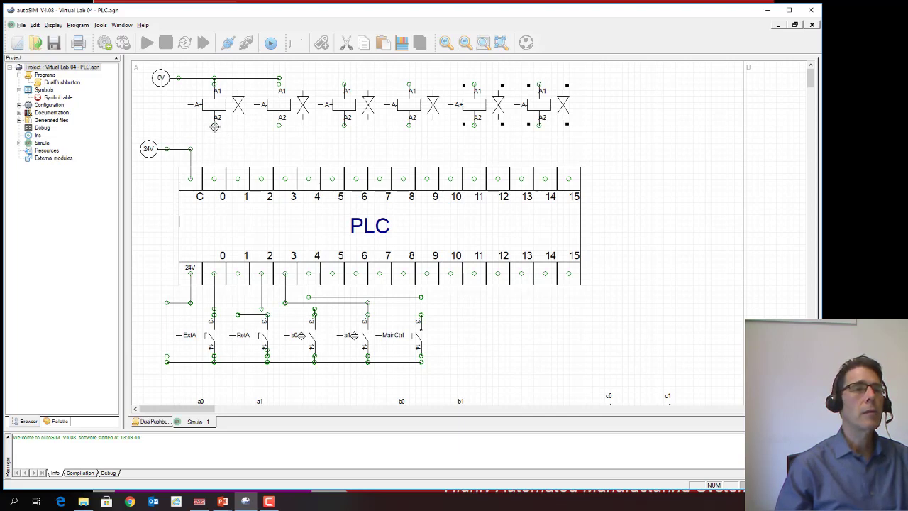
# Step: Wire the A2 terminals of the six solenoid coils to PLC outputs 0 to 5 in order
pyautogui.click(214, 178)
pyautogui.click(278, 125)
pyautogui.click(238, 178)
pyautogui.click(344, 125)
pyautogui.click(261, 178)
pyautogui.click(409, 125)
pyautogui.click(285, 178)
pyautogui.click(473, 125)
pyautogui.click(309, 178)
pyautogui.click(539, 125)
pyautogui.click(332, 178)
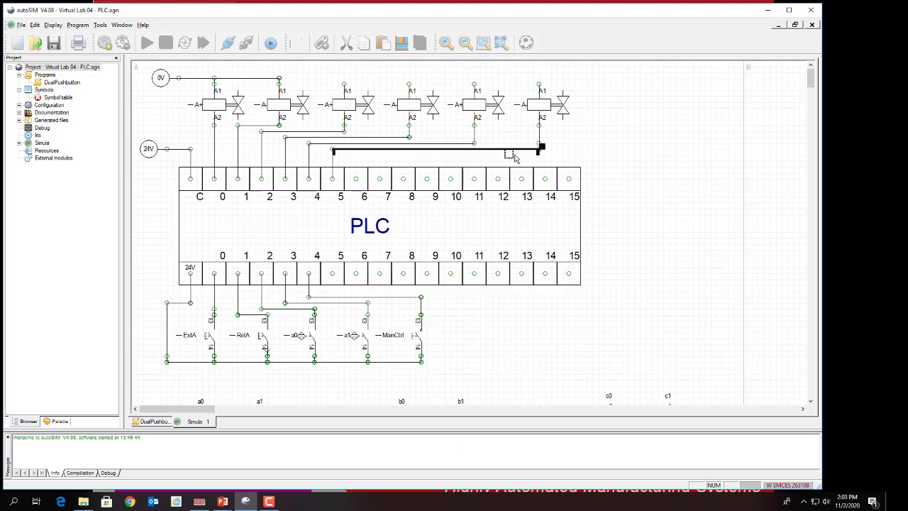
# Step: Extend the 0V supply line to the A1 terminals of the four pasted solenoid coils
pyautogui.click(279, 78)
pyautogui.click(344, 83)
pyautogui.click(344, 78)
pyautogui.click(409, 84)
pyautogui.click(409, 78)
pyautogui.click(474, 84)
pyautogui.click(473, 78)
pyautogui.click(539, 84)
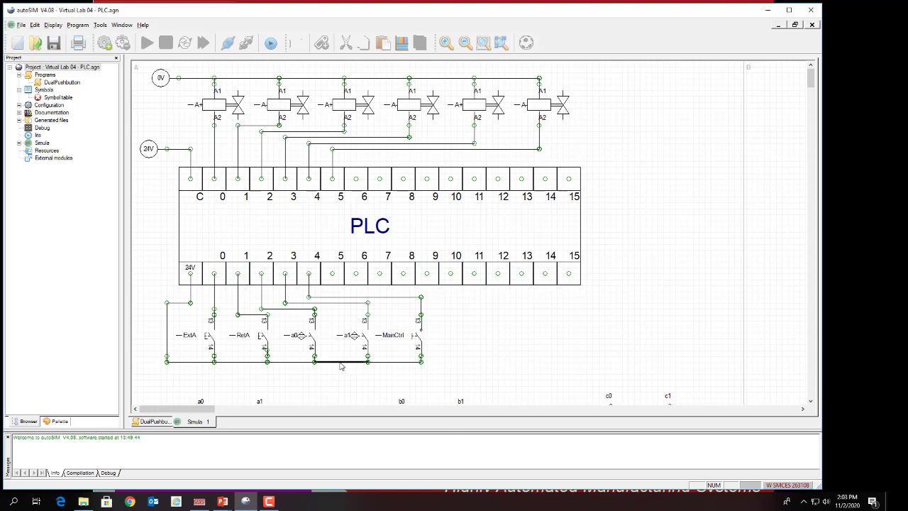
# Step: Delete the MainCtrl and RetA contacts together with wiring attached to them
pyautogui.click(421, 343)
pyautogui.moveTo(421, 343); pyautogui.dragTo(438, 298)
pyautogui.press('Delete')
pyautogui.click(262, 342)
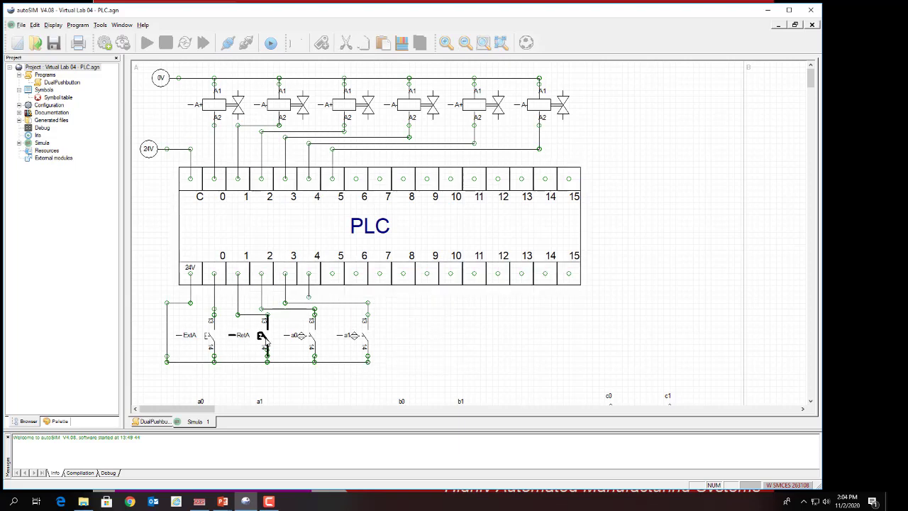
pyautogui.click(209, 339)
pyautogui.click(260, 341)
pyautogui.click(263, 339)
pyautogui.press('Delete')
pyautogui.click(253, 316)
pyautogui.press('Delete')
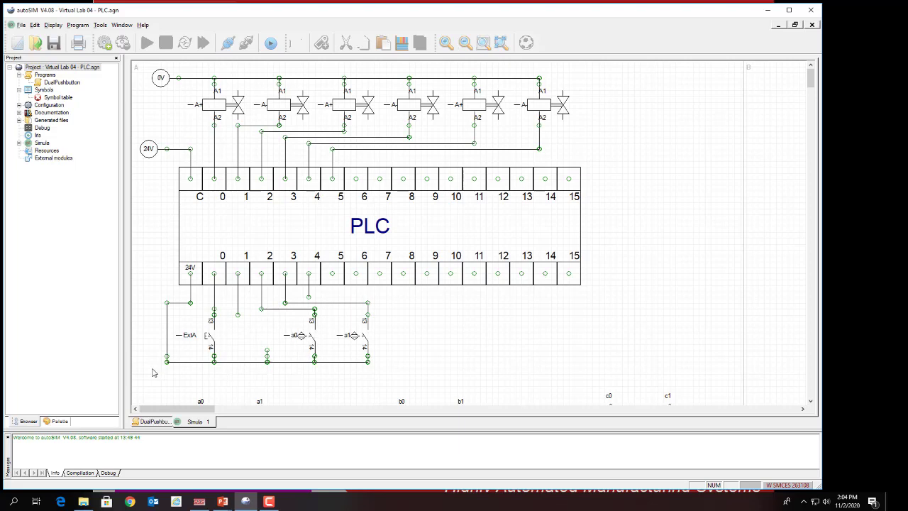
# Step: Delete the remaining wires between the PLC inputs and the ExtA, a0 and a1 contacts, plus the leftover RetA bus junction
pyautogui.moveTo(201, 297); pyautogui.dragTo(330, 297)
pyautogui.press('Delete')
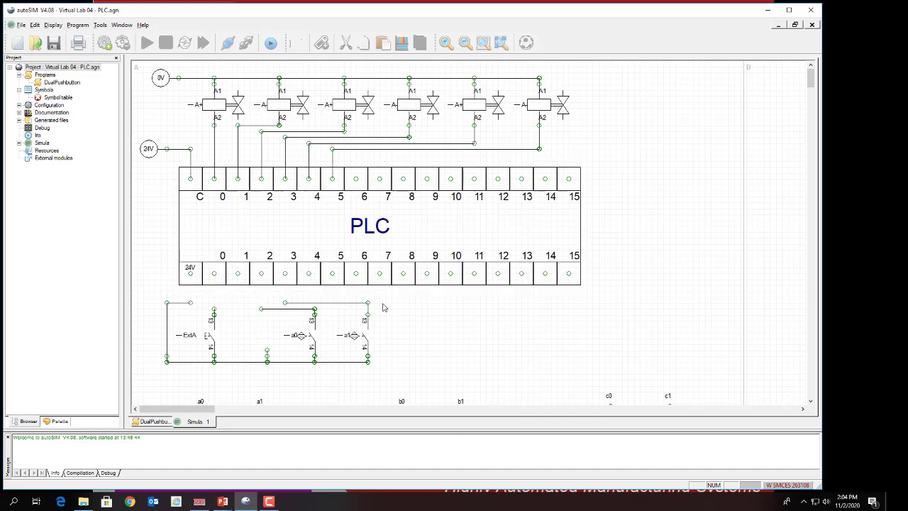
pyautogui.moveTo(398, 306); pyautogui.dragTo(329, 306)
pyautogui.press('Delete')
pyautogui.click(266, 363)
pyautogui.press('Delete')
# Step: Shift the a0 and a1 contacts toward ExtA, and lower the whole contact row away from the PLC
pyautogui.moveTo(278, 301); pyautogui.dragTo(384, 378)
pyautogui.moveTo(355, 325); pyautogui.dragTo(269, 325)
pyautogui.moveTo(361, 379); pyautogui.dragTo(152, 296)
pyautogui.moveTo(248, 335); pyautogui.dragTo(249, 352)
# Step: Delete the leftover bus wire segments beneath the a0 and a1 contacts
pyautogui.click(336, 373)
pyautogui.click(304, 380)
pyautogui.press('Delete')
pyautogui.moveTo(313, 357); pyautogui.dragTo(308, 356)
pyautogui.click(315, 377)
pyautogui.press('Delete')
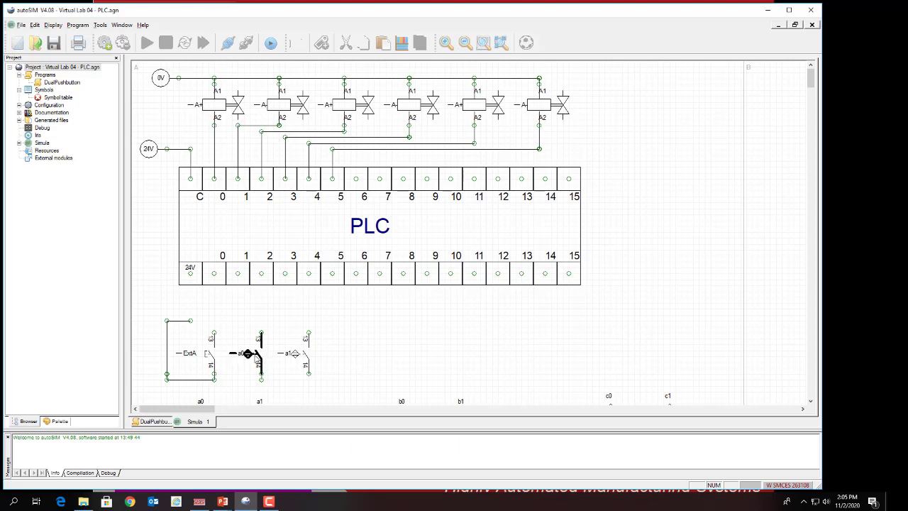
# Step: Copy the a0 and a1 sensor contacts and paste two more pairs along the same row
pyautogui.moveTo(250, 385); pyautogui.dragTo(305, 355)
pyautogui.rightClick(258, 355)
pyautogui.click(284, 243)
pyautogui.click(348, 334)
pyautogui.rightClick(348, 332)
pyautogui.click(373, 350)
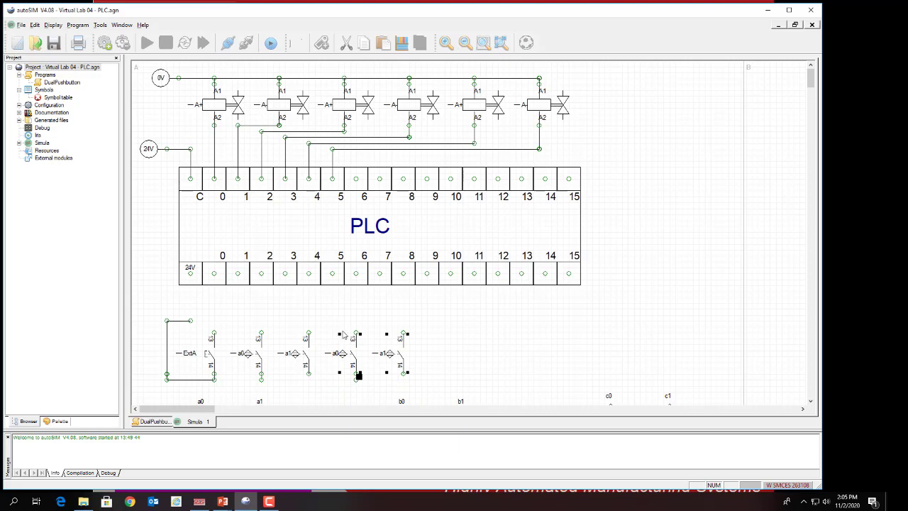
pyautogui.rightClick(444, 343)
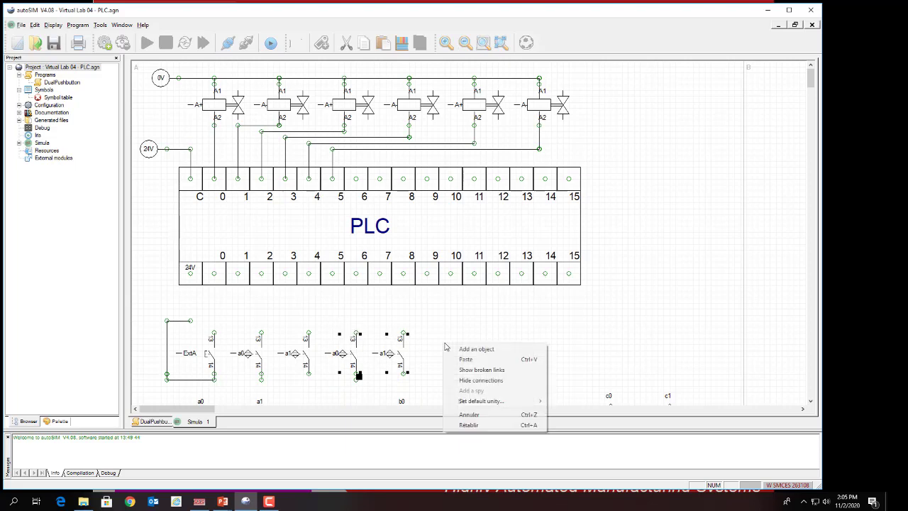
pyautogui.click(462, 358)
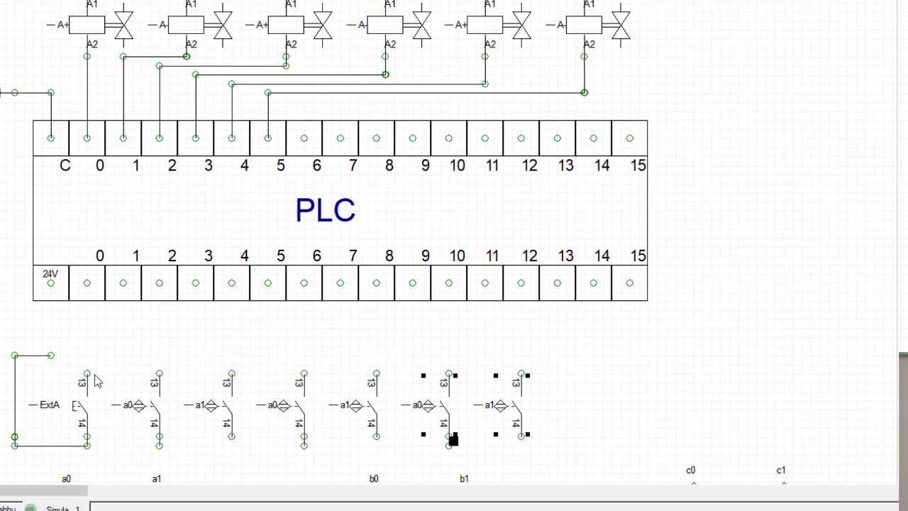
# Step: Wire the seven contacts to PLC inputs 0 to 6 and tie their lower terminals to the PLC's 24V terminal through a common line
pyautogui.moveTo(87, 372); pyautogui.dragTo(86, 282)
pyautogui.moveTo(159, 372); pyautogui.dragTo(122, 282)
pyautogui.moveTo(231, 373); pyautogui.dragTo(159, 283)
pyautogui.moveTo(303, 372); pyautogui.dragTo(195, 282)
pyautogui.moveTo(376, 372); pyautogui.dragTo(232, 282)
pyautogui.moveTo(448, 373); pyautogui.dragTo(267, 282)
pyautogui.moveTo(521, 372); pyautogui.dragTo(304, 282)
pyautogui.moveTo(87, 445); pyautogui.dragTo(522, 445)
pyautogui.moveTo(51, 354); pyautogui.dragTo(50, 283)
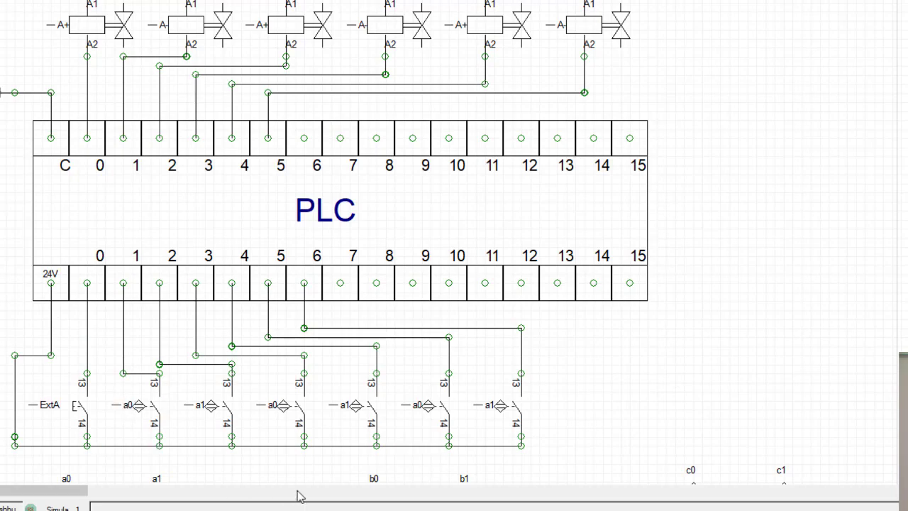
# Step: Rename the second pair of sensor contacts to b0 and b1
pyautogui.doubleClick(285, 413)
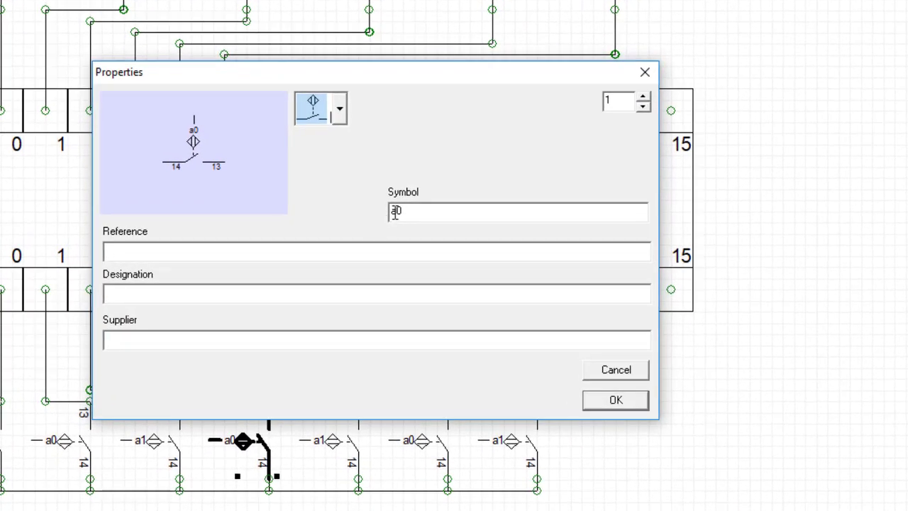
pyautogui.moveTo(394, 213); pyautogui.dragTo(371, 212)
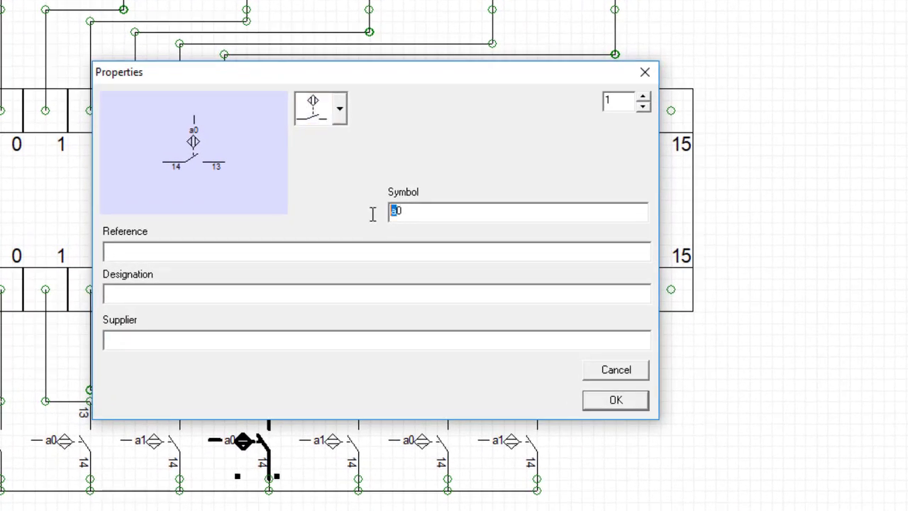
pyautogui.click(615, 399)
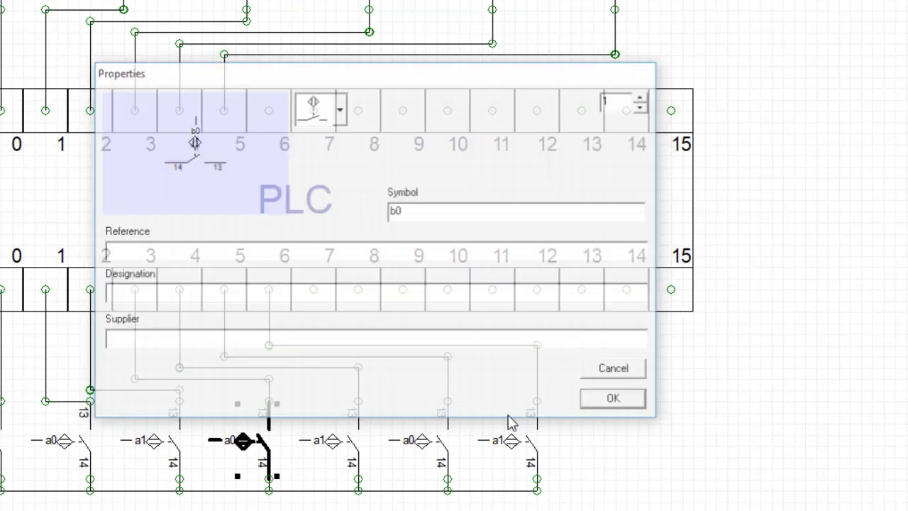
pyautogui.doubleClick(328, 444)
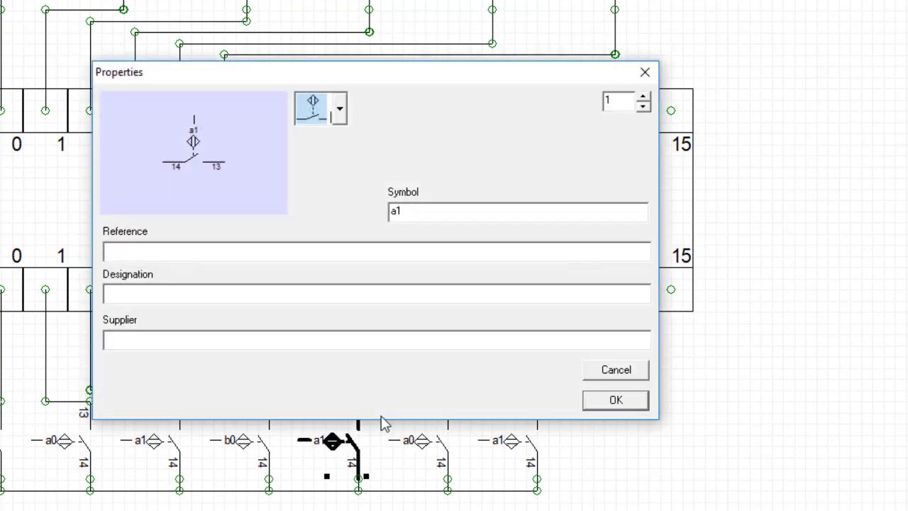
pyautogui.moveTo(398, 214); pyautogui.dragTo(383, 220)
pyautogui.write('b')
pyautogui.click(615, 399)
# Step: Rename the third pair of sensor contacts to c0 and c1
pyautogui.doubleClick(418, 453)
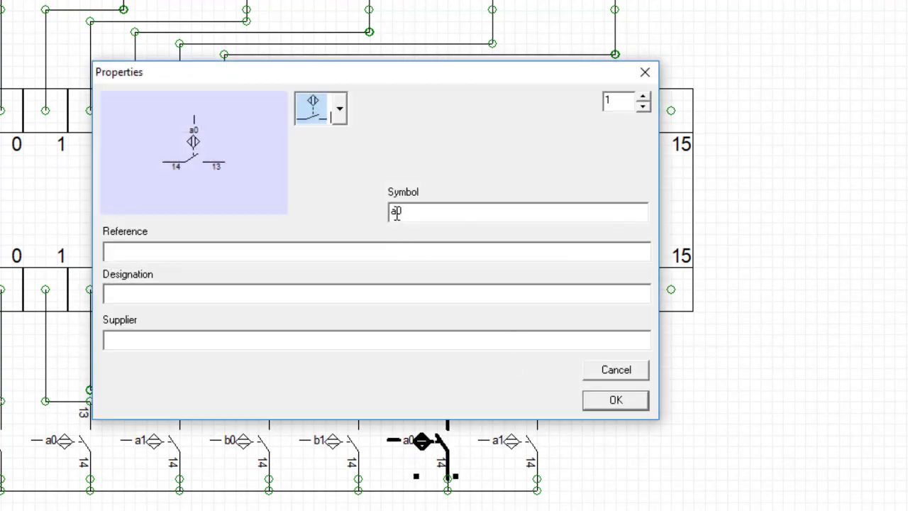
pyautogui.moveTo(397, 214); pyautogui.dragTo(364, 218)
pyautogui.write('c')
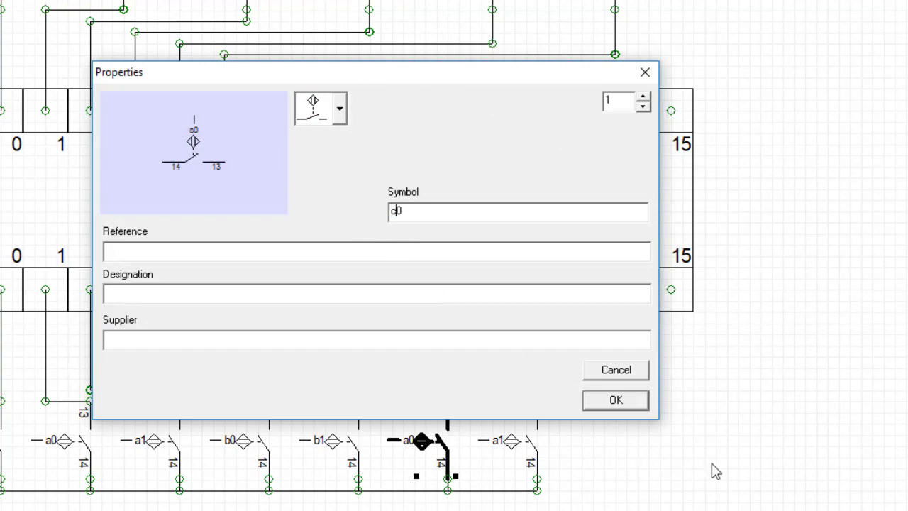
pyautogui.click(617, 402)
pyautogui.doubleClick(508, 443)
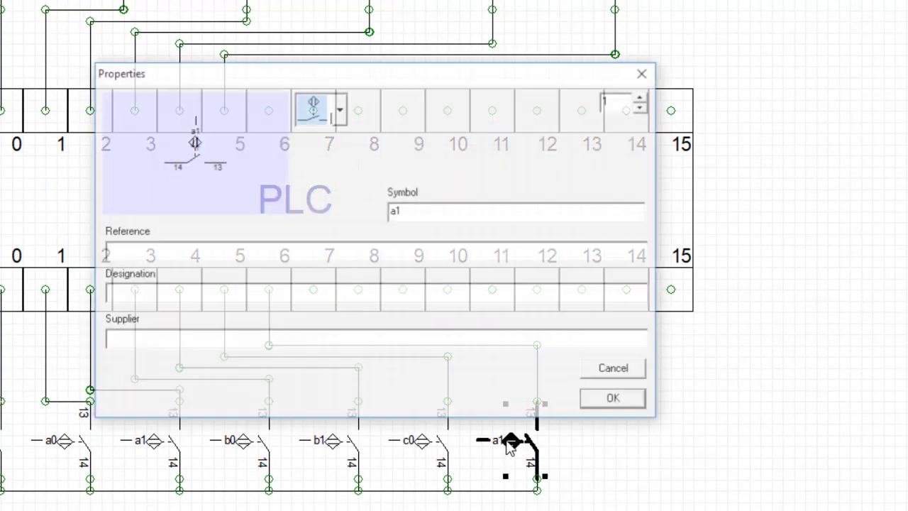
pyautogui.moveTo(398, 213); pyautogui.dragTo(385, 224)
pyautogui.write('c')
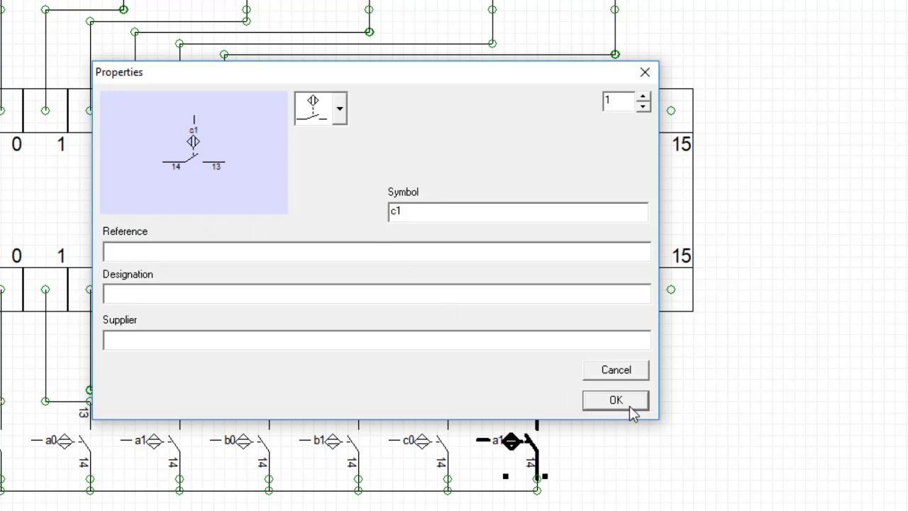
pyautogui.click(616, 401)
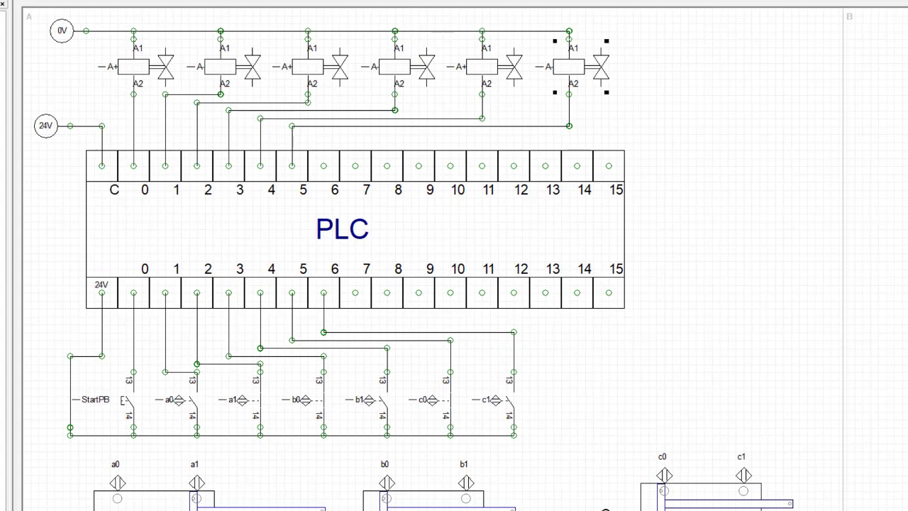
# Step: Rename the third solenoid coil, wired to PLC output 2, to B+
pyautogui.click(261, 128)
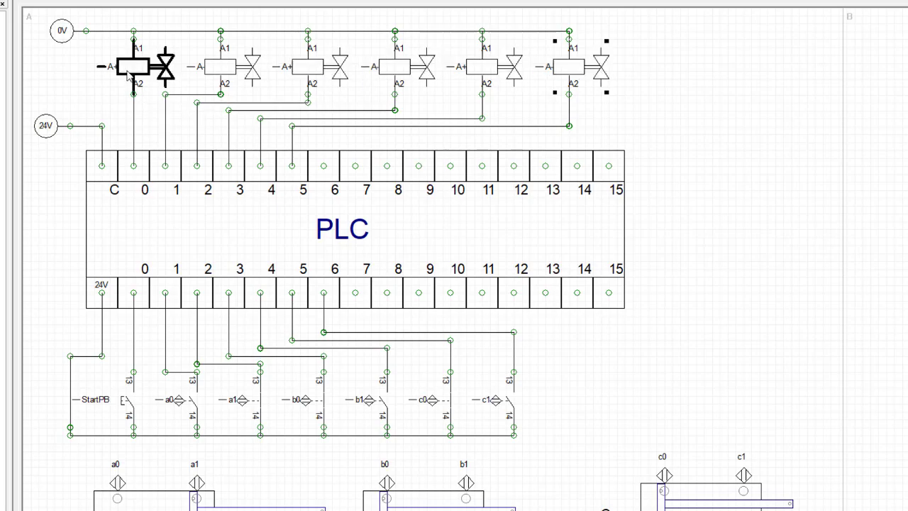
pyautogui.doubleClick(312, 71)
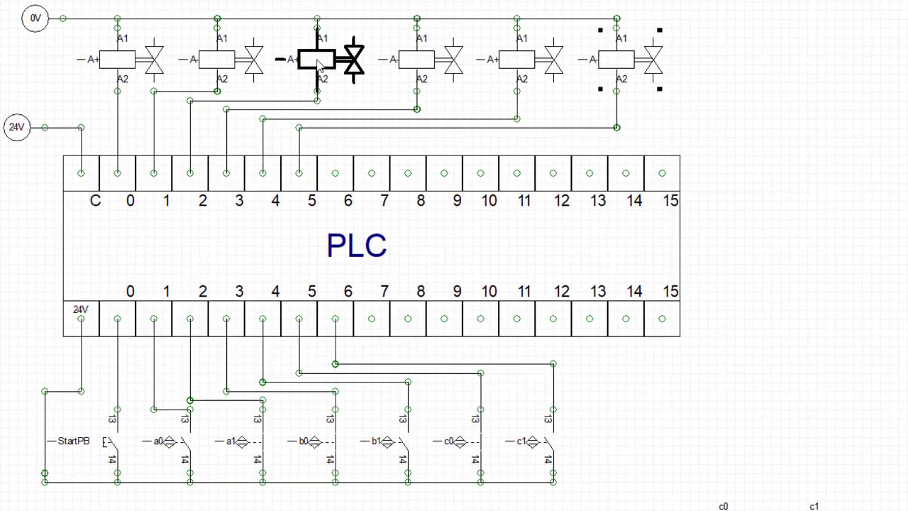
pyautogui.doubleClick(197, 276)
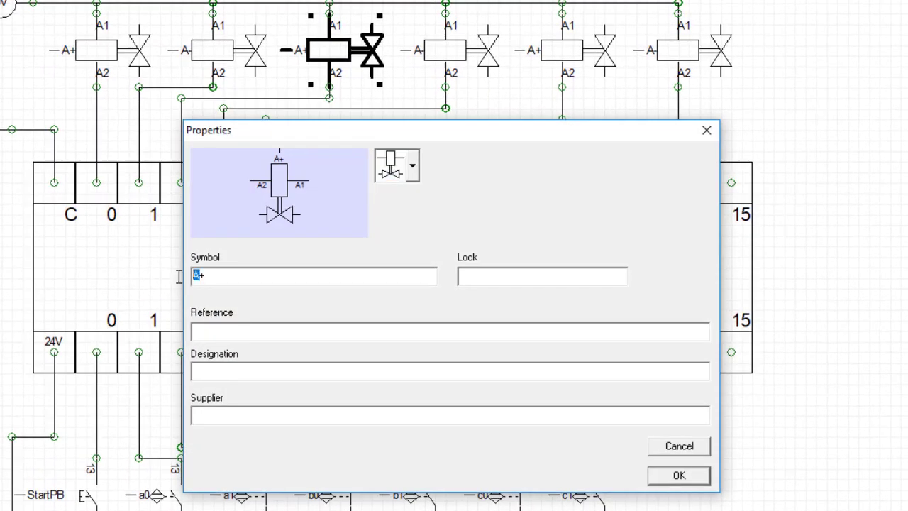
pyautogui.write('B+')
pyautogui.click(688, 481)
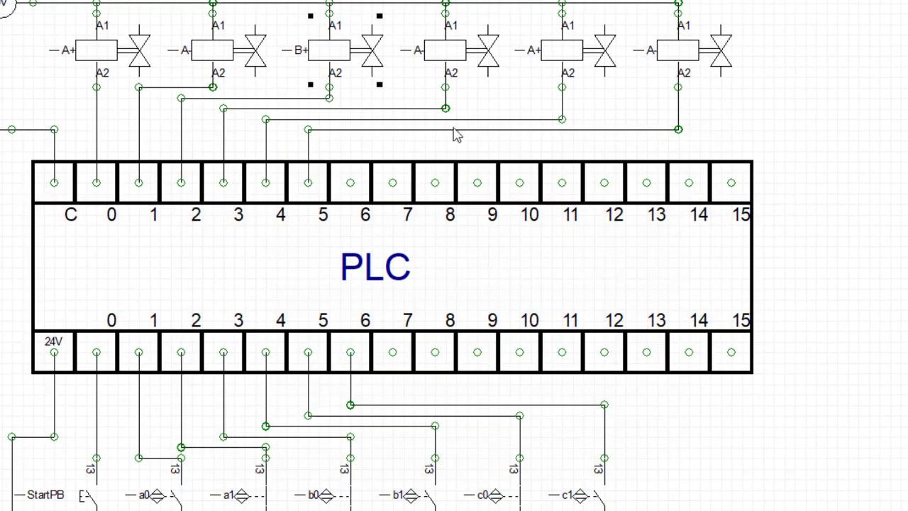
# Step: Rename the fourth solenoid coil, wired to PLC output 3, to B-
pyautogui.doubleClick(447, 77)
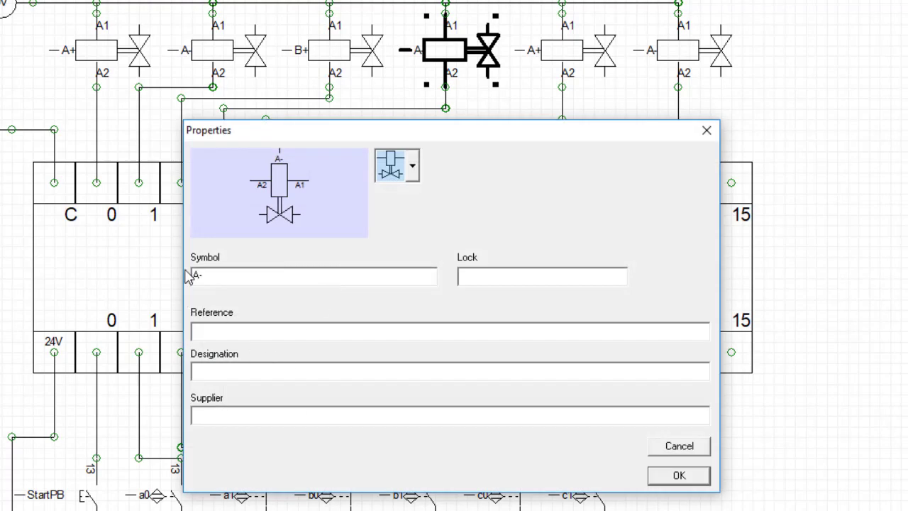
pyautogui.doubleClick(199, 274)
pyautogui.write('B-')
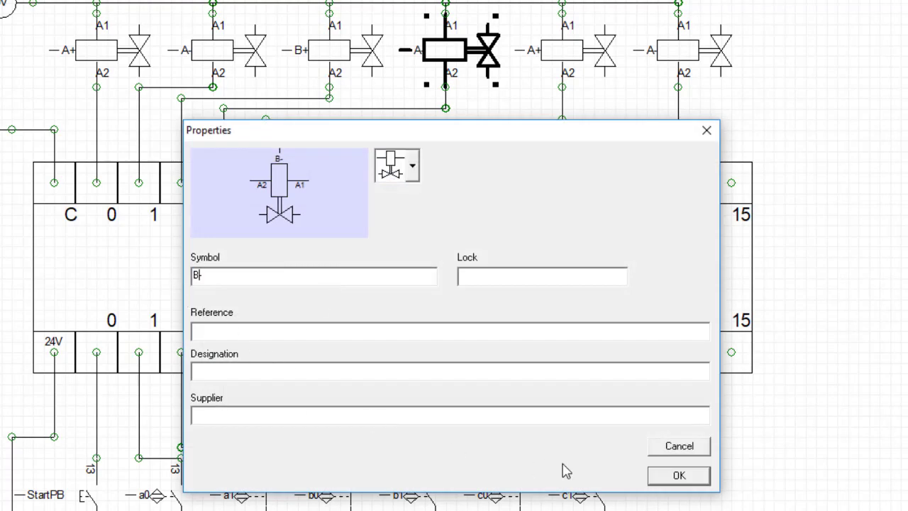
pyautogui.click(687, 481)
# Step: Rename the solenoid coils wired to PLC outputs 4 and 5 to C+ and C-
pyautogui.doubleClick(555, 64)
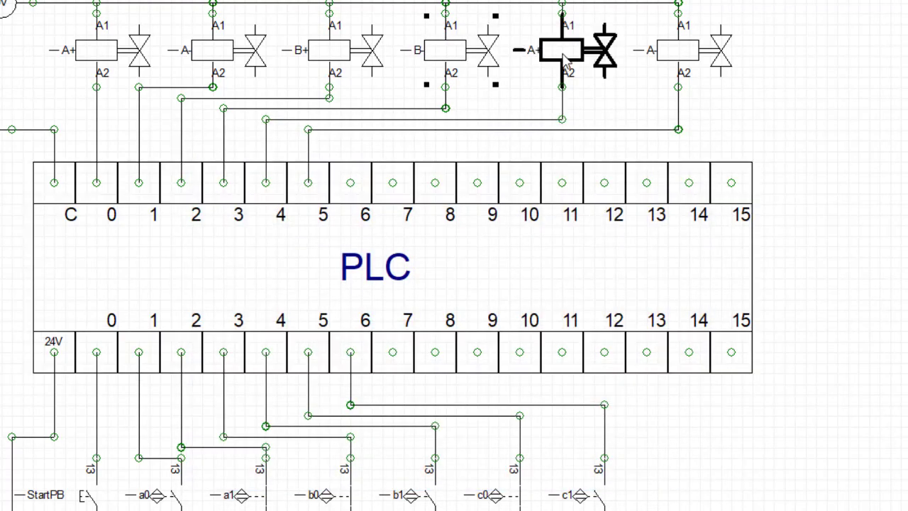
pyautogui.moveTo(202, 273); pyautogui.dragTo(183, 275)
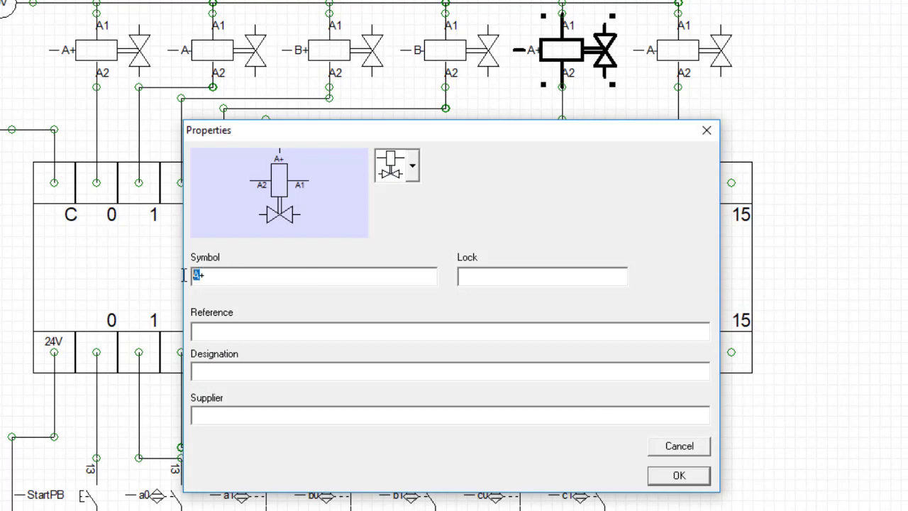
pyautogui.click(670, 476)
pyautogui.doubleClick(676, 53)
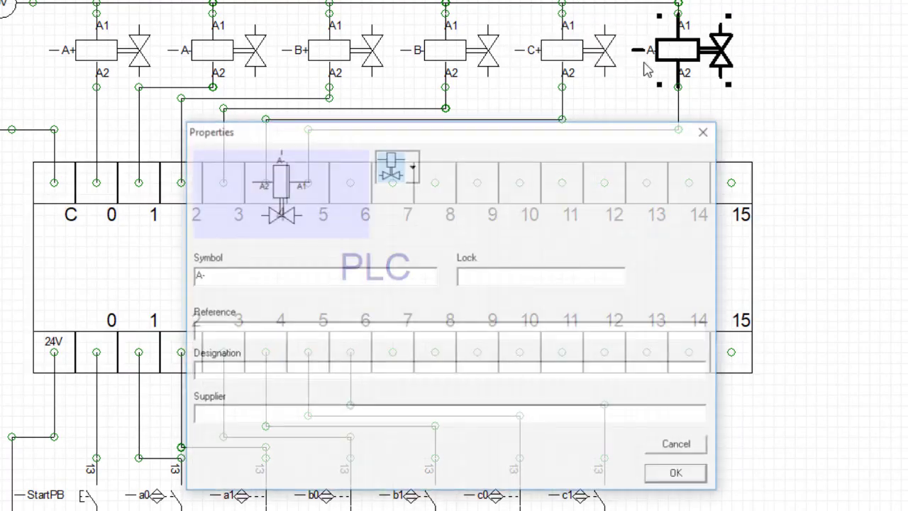
pyautogui.moveTo(201, 275); pyautogui.dragTo(181, 276)
pyautogui.write('C')
pyautogui.click(669, 478)
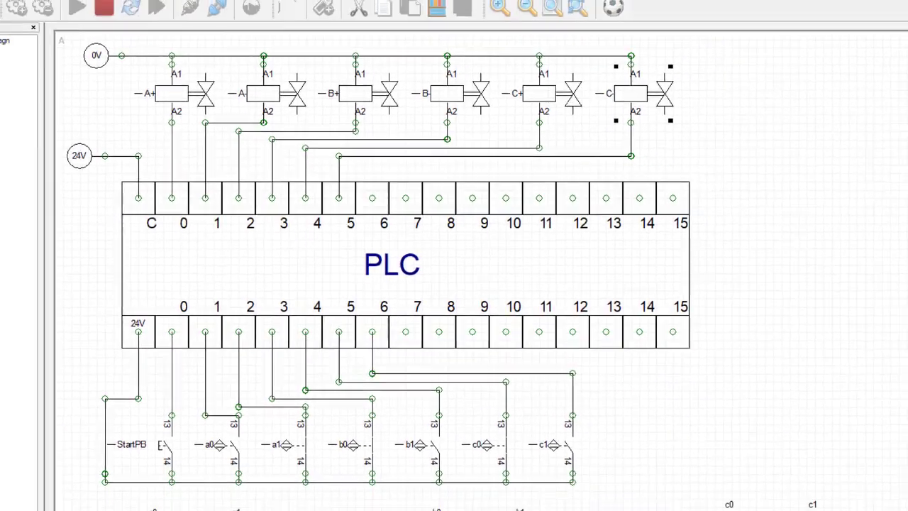
# Step: Delete the project's existing symbol table and create a new empty one
pyautogui.rightClick(89, 83)
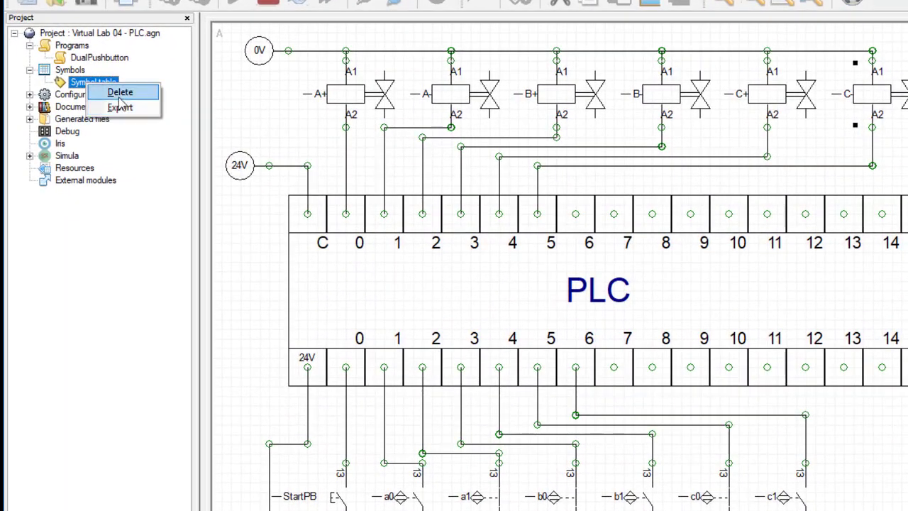
pyautogui.click(119, 93)
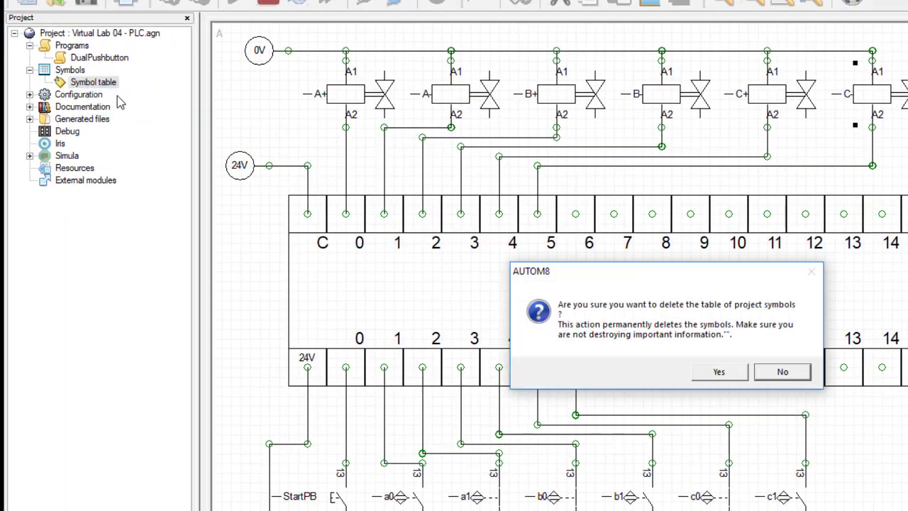
pyautogui.click(721, 371)
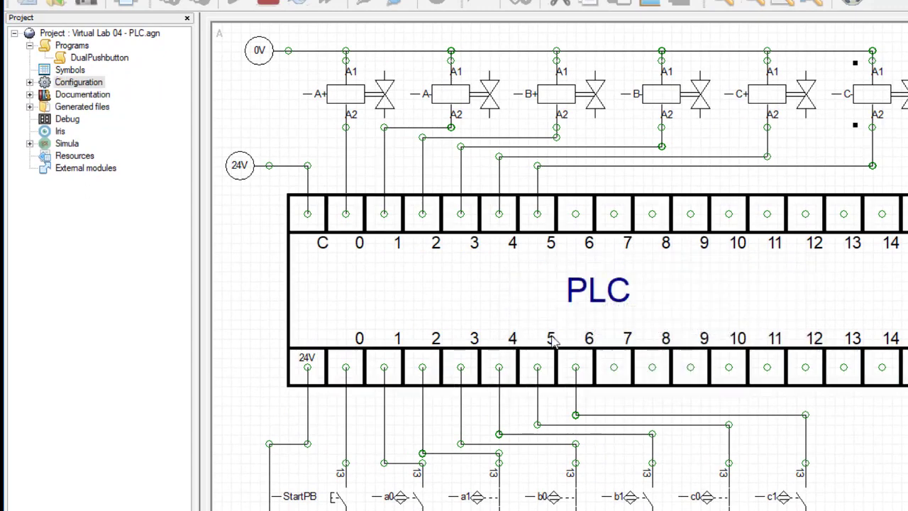
pyautogui.rightClick(71, 70)
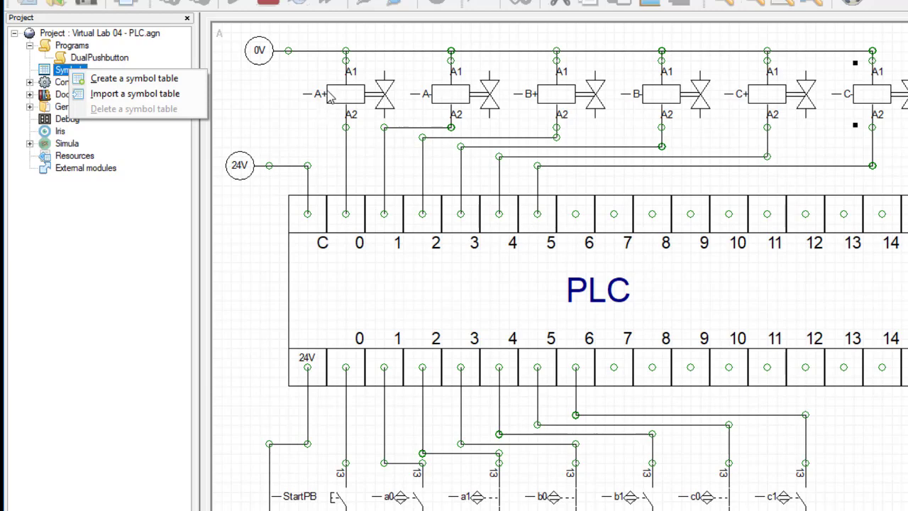
pyautogui.click(118, 82)
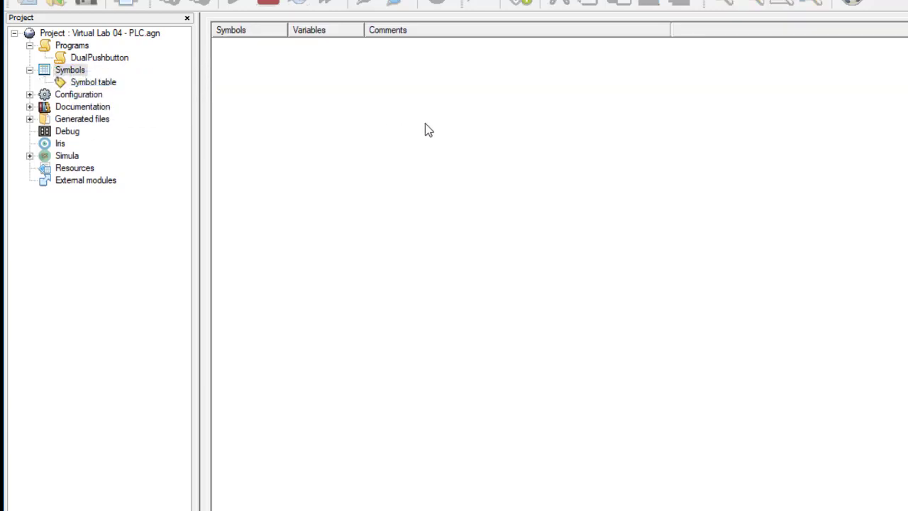
# Step: Add the symbol Aext to the symbol table with associated variable o0
pyautogui.rightClick(432, 122)
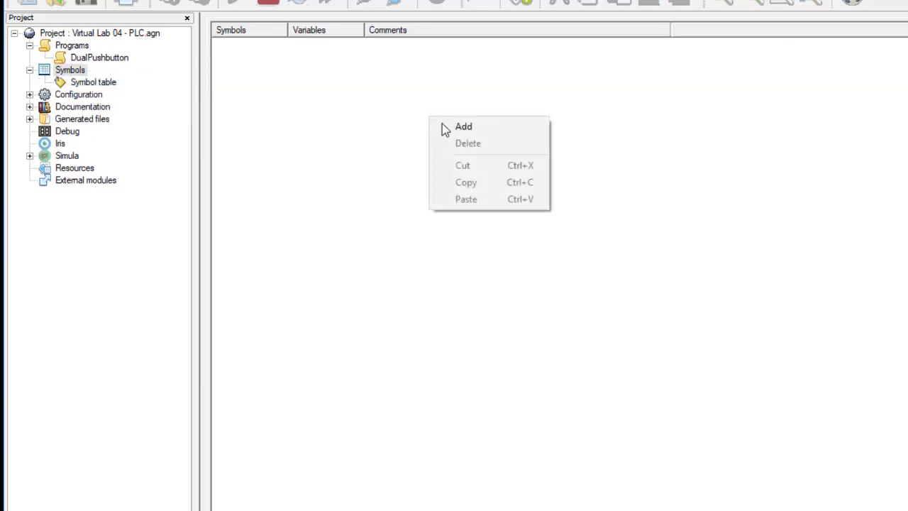
pyautogui.click(472, 125)
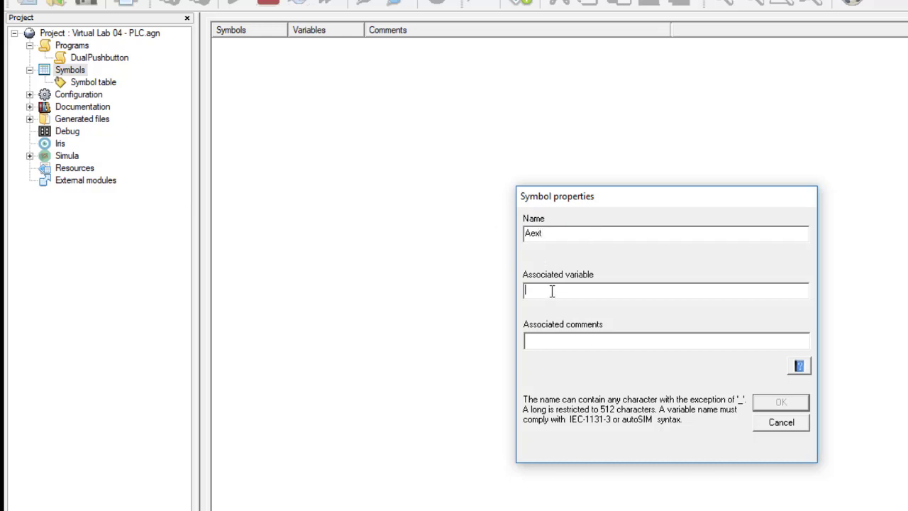
pyautogui.write('o0')
pyautogui.click(784, 403)
# Step: Add the symbol Aretr to the symbol table with associated variable o1
pyautogui.rightClick(342, 132)
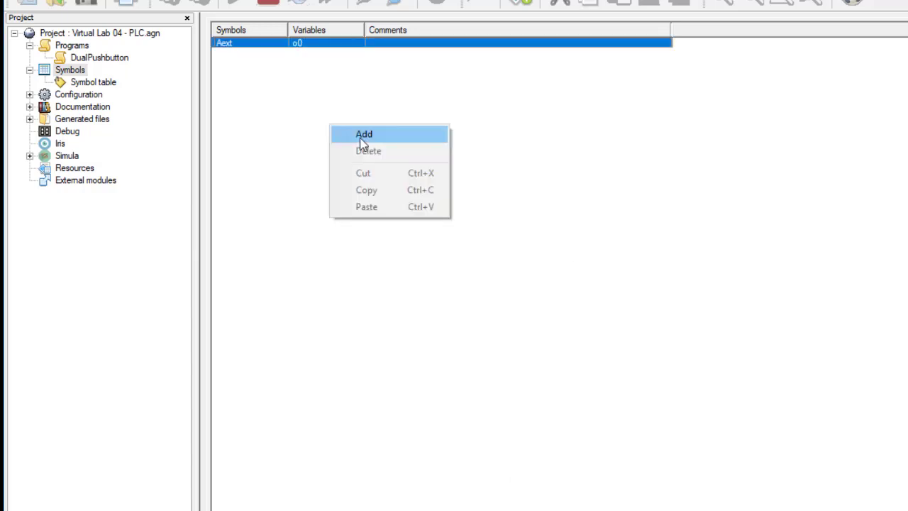
pyautogui.click(372, 136)
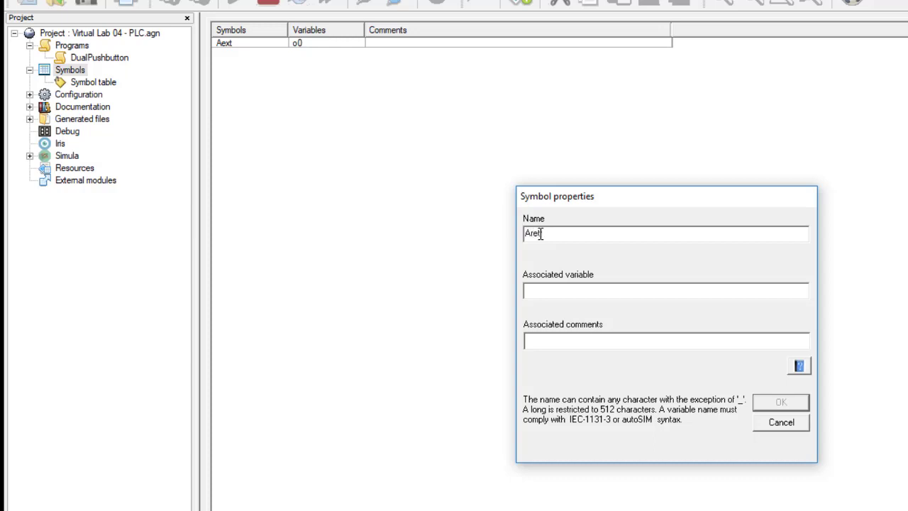
pyautogui.click(544, 293)
pyautogui.write('o1')
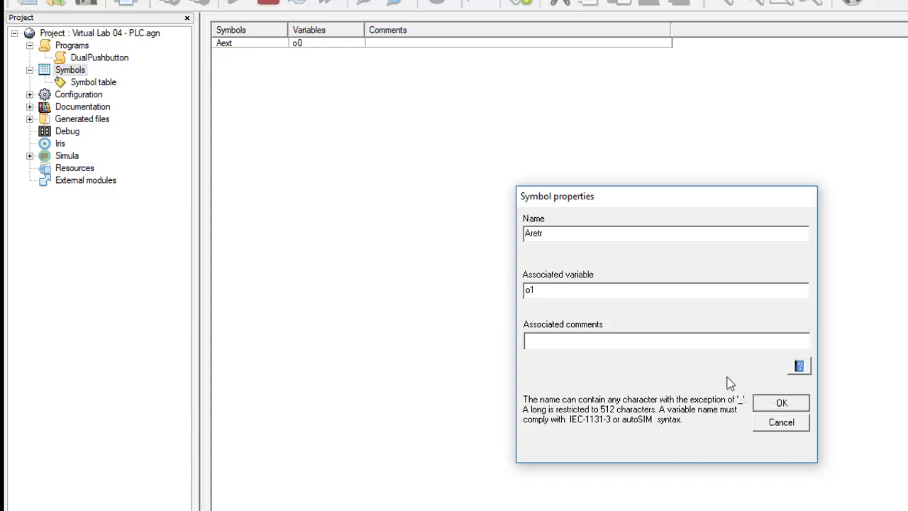
pyautogui.click(780, 402)
# Step: Add the symbol Bext to the symbol table with associated variable o2
pyautogui.rightClick(286, 98)
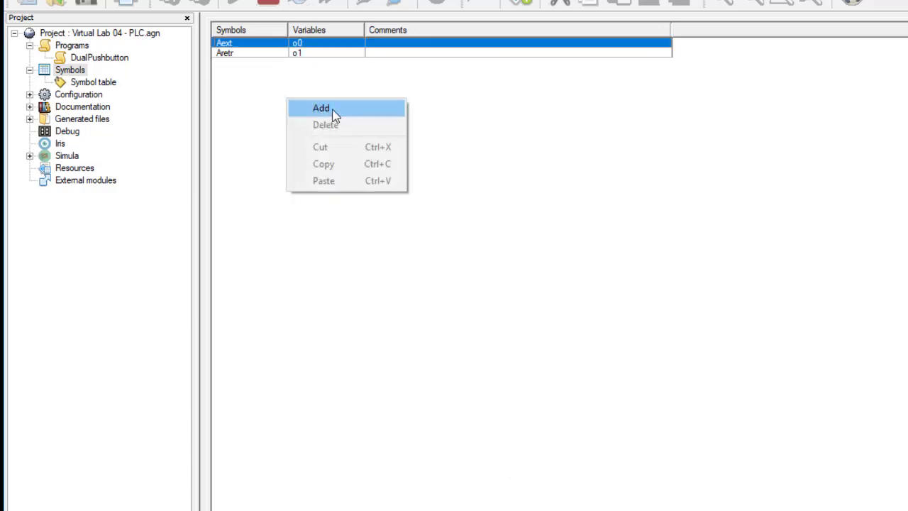
pyautogui.click(333, 110)
pyautogui.write('Bext')
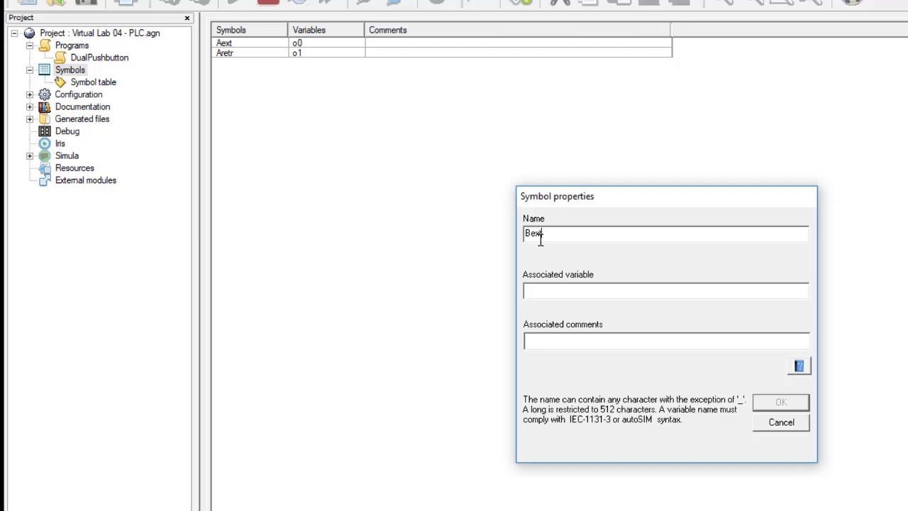
pyautogui.click(550, 290)
pyautogui.write('o2')
pyautogui.click(766, 405)
# Step: Add the symbol Bretr to the symbol table with associated variable o3
pyautogui.rightClick(285, 115)
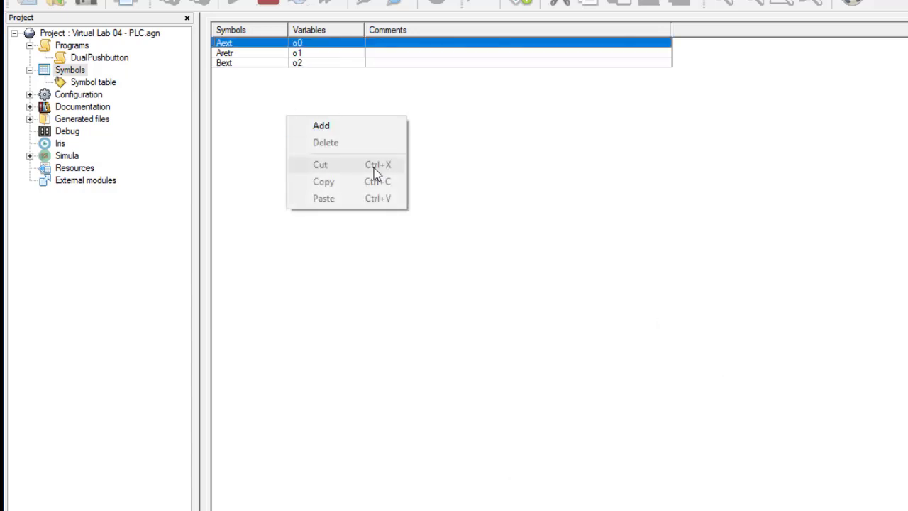
pyautogui.click(347, 127)
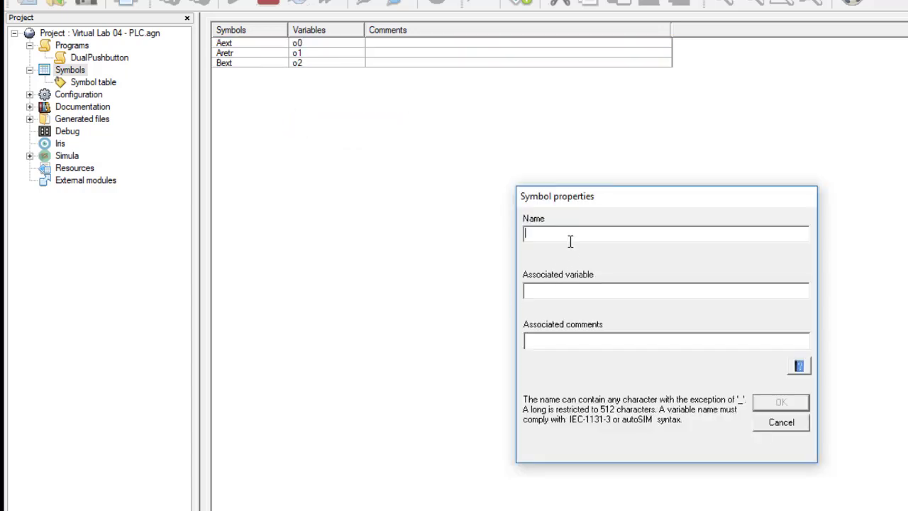
pyautogui.write('Bretr')
pyautogui.click(559, 294)
pyautogui.write('o3')
pyautogui.click(780, 402)
# Step: Add the symbol Cext to the symbol table with associated variable o4
pyautogui.rightClick(383, 237)
pyautogui.click(416, 240)
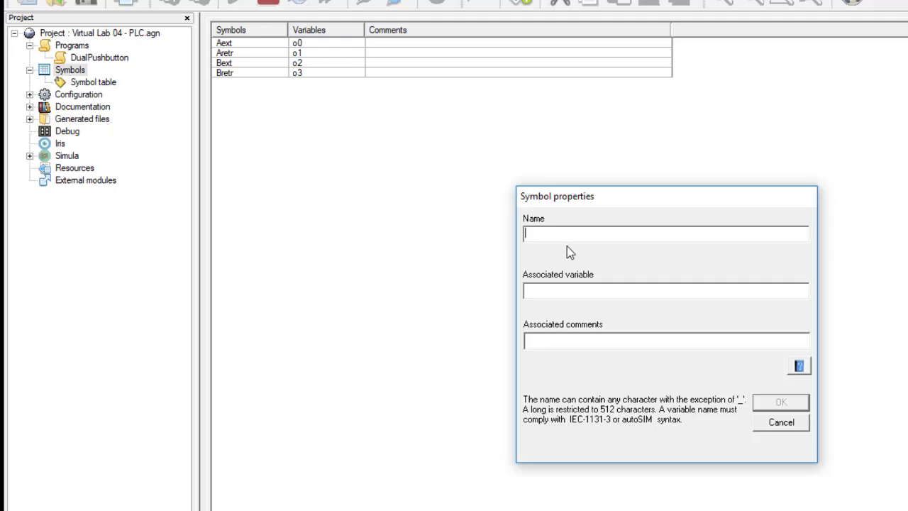
pyautogui.write('Cext')
pyautogui.click(559, 290)
pyautogui.write('o4')
pyautogui.click(781, 402)
# Step: Add the symbol Cretr to the symbol table with associated variable o5
pyautogui.rightClick(389, 214)
pyautogui.click(424, 222)
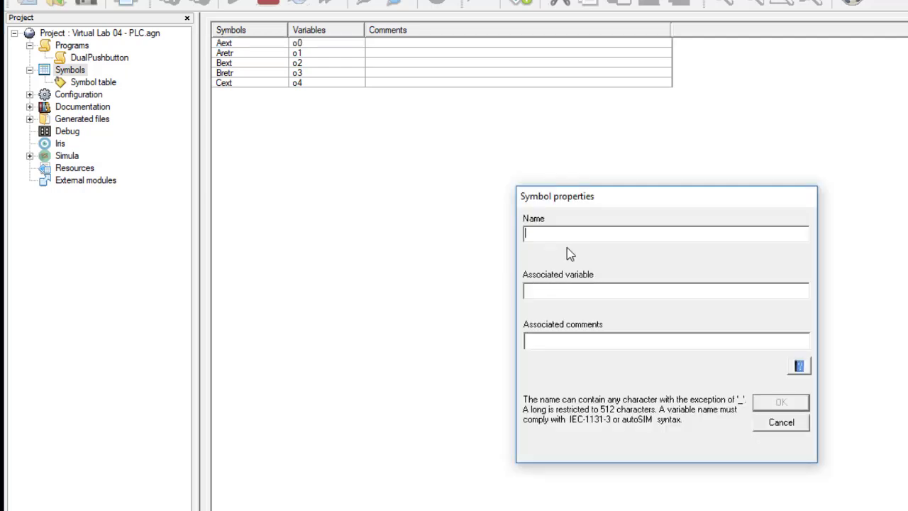
pyautogui.write('Cretr')
pyautogui.click(564, 293)
pyautogui.write('o5')
pyautogui.click(778, 402)
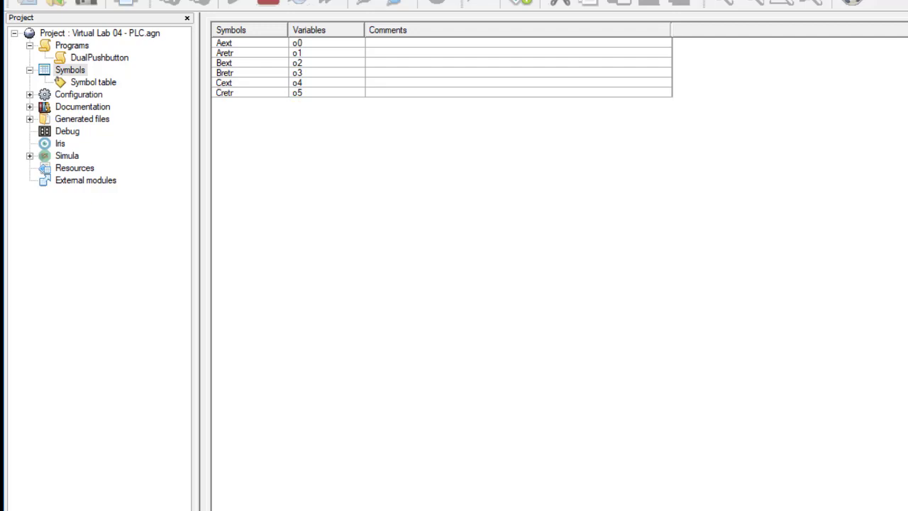
# Step: Check the PLC input wiring in the schematic and add the symbol Start with associated variable i0 to the symbol table
pyautogui.click(567, 510)
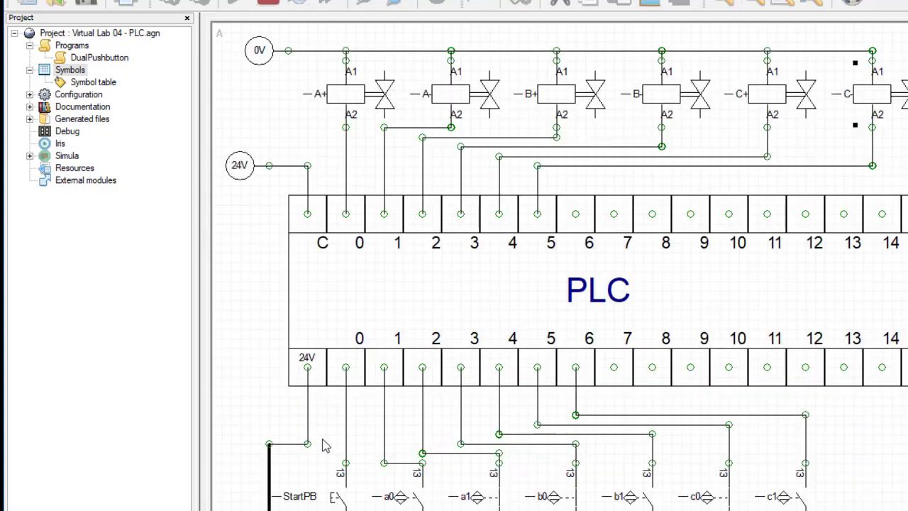
pyautogui.click(349, 495)
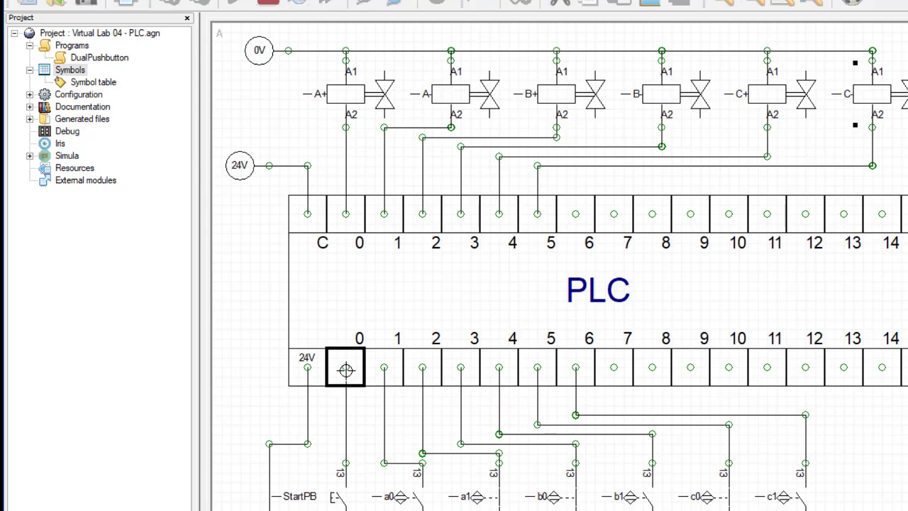
pyautogui.click(337, 497)
pyautogui.click(401, 497)
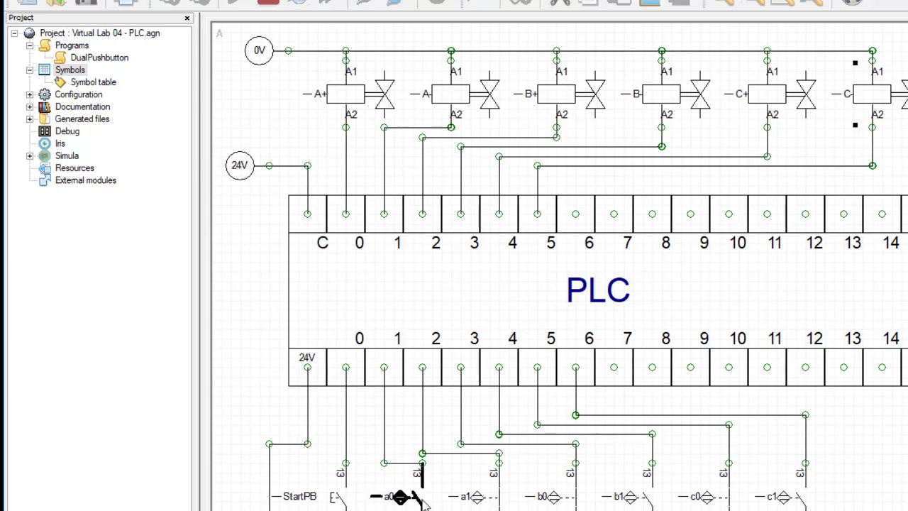
pyautogui.click(404, 499)
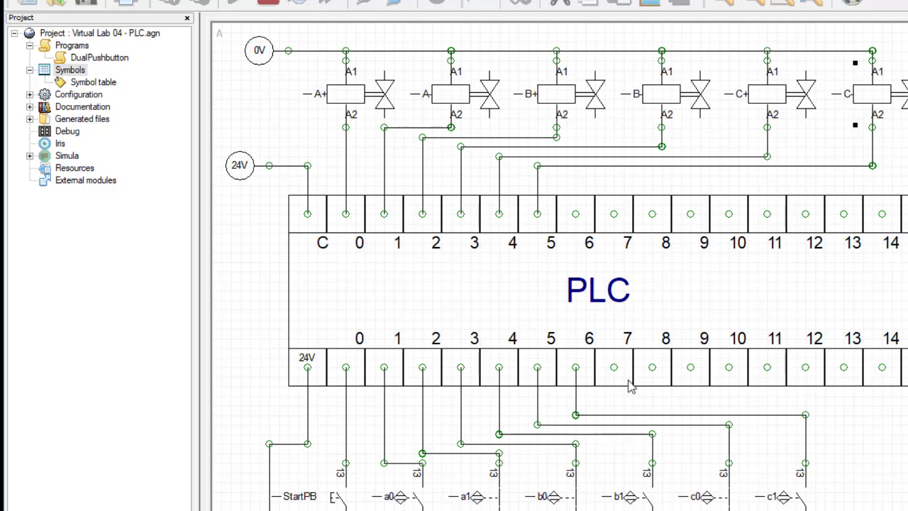
pyautogui.doubleClick(90, 82)
pyautogui.rightClick(367, 158)
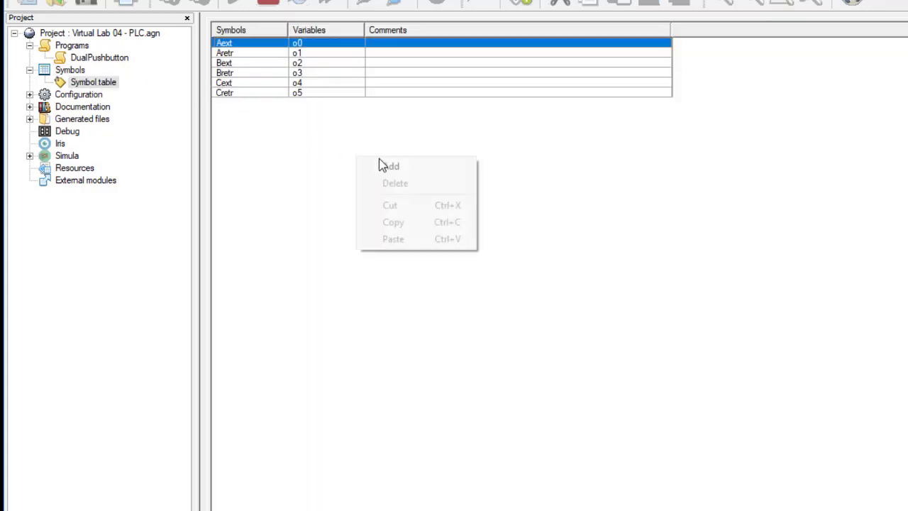
pyautogui.click(412, 168)
pyautogui.write('Start')
pyautogui.click(586, 288)
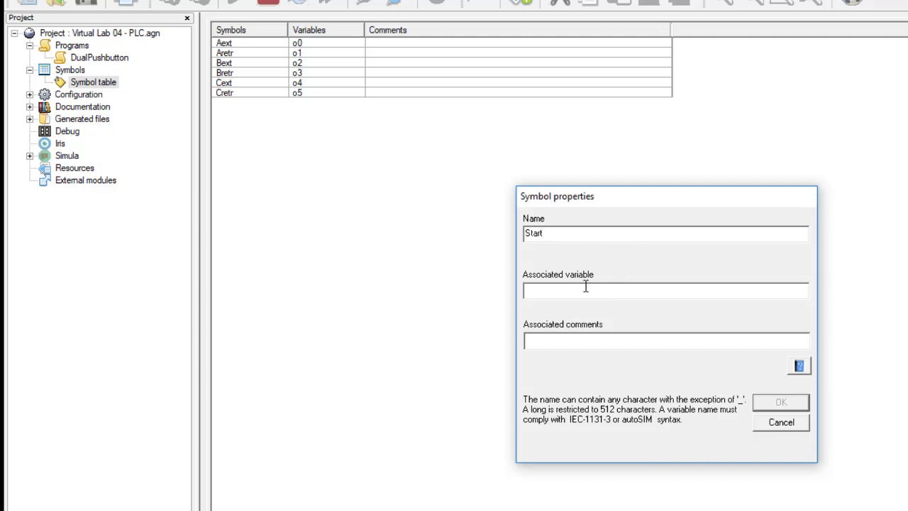
pyautogui.write('i0')
pyautogui.click(782, 401)
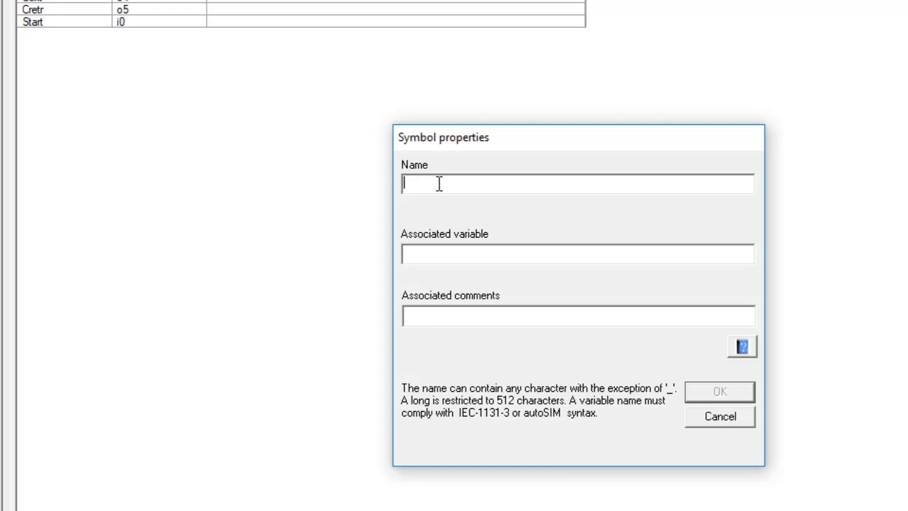
# Step: Add the symbol aSens0 with associated variable i1, copying its name for reuse
pyautogui.write('aSens0')
pyautogui.moveTo(441, 183); pyautogui.dragTo(383, 182)
pyautogui.hotkey('ctrl', 'c')
pyautogui.click(421, 252)
pyautogui.write('i1')
pyautogui.click(720, 391)
# Step: Add the symbol aSens1 to the symbol table with associated variable i2
pyautogui.rightClick(261, 192)
pyautogui.click(307, 201)
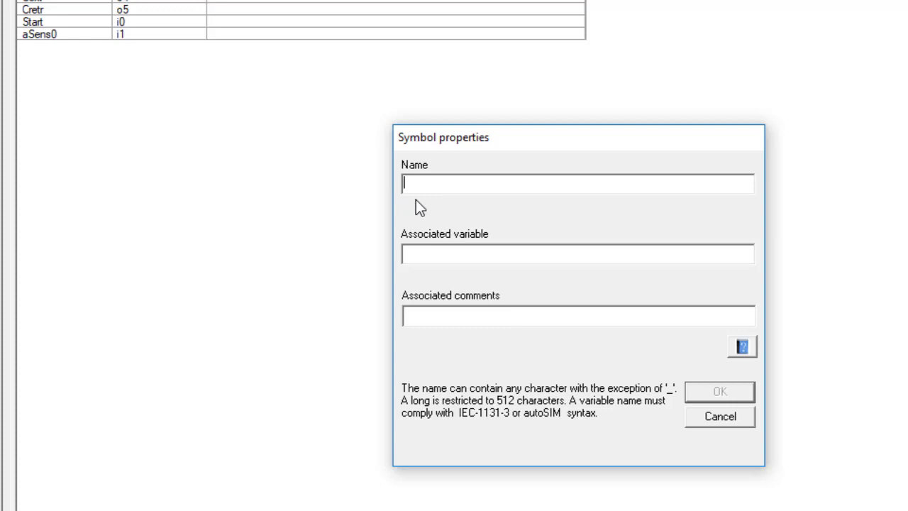
pyautogui.moveTo(439, 183); pyautogui.dragTo(433, 183)
pyautogui.write('1')
pyautogui.click(440, 259)
pyautogui.write('i2')
pyautogui.click(728, 396)
# Step: Add the symbol bSens0, adapted from the copied sensor name, with associated variable i3
pyautogui.rightClick(152, 165)
pyautogui.click(224, 176)
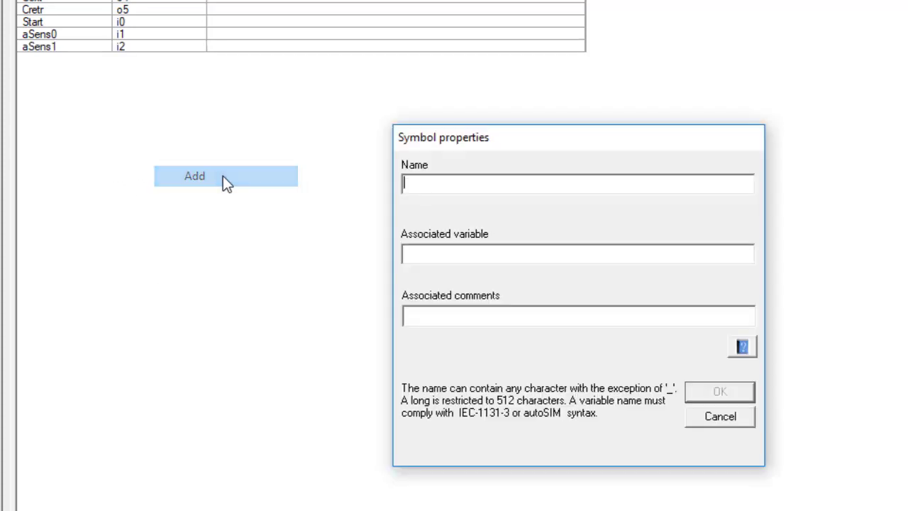
pyautogui.hotkey('ctrl', 'v')
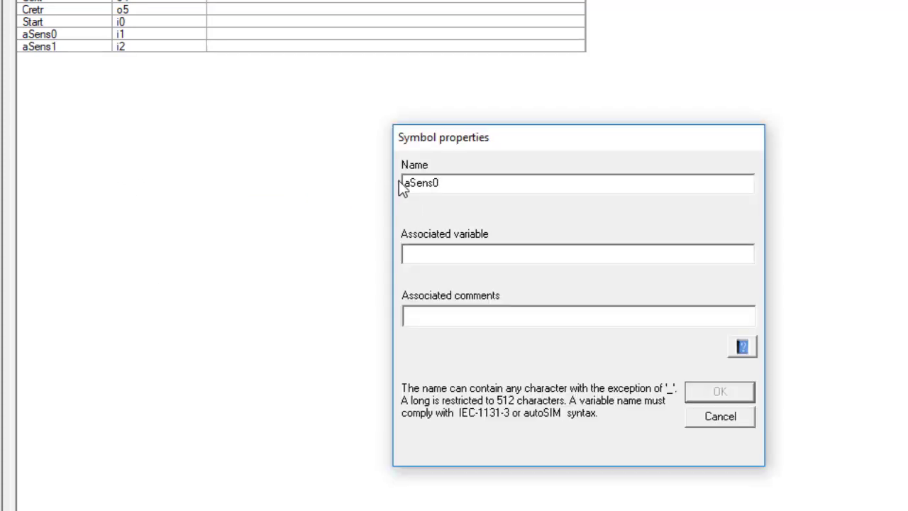
pyautogui.moveTo(410, 183); pyautogui.dragTo(396, 184)
pyautogui.write('b')
pyautogui.click(458, 251)
pyautogui.write('i3')
pyautogui.click(692, 389)
# Step: Add the symbol bSens1, adapted from the copied sensor name, with associated variable i4
pyautogui.rightClick(119, 150)
pyautogui.click(159, 155)
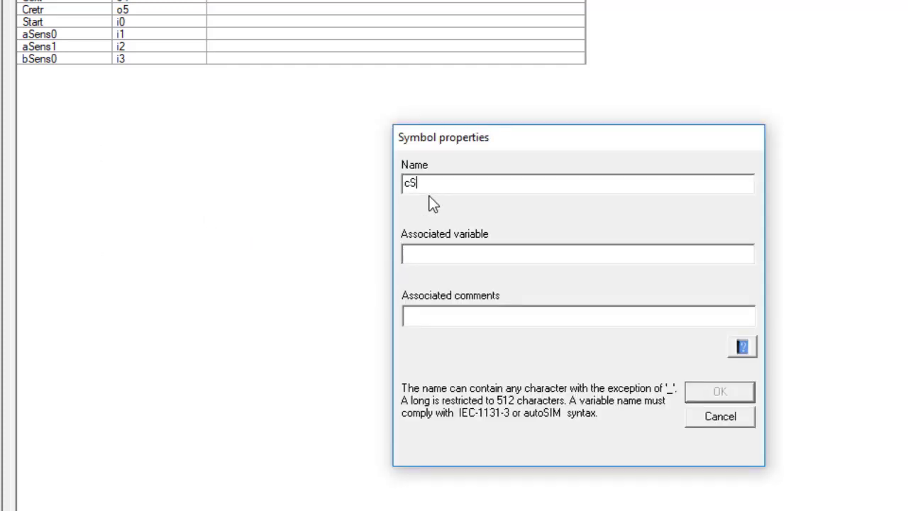
pyautogui.hotkey('ctrl', 'v')
pyautogui.moveTo(411, 184); pyautogui.dragTo(400, 184)
pyautogui.write('b')
pyautogui.moveTo(439, 183); pyautogui.dragTo(434, 183)
pyautogui.write('1')
pyautogui.click(459, 255)
pyautogui.write('i4')
pyautogui.click(716, 394)
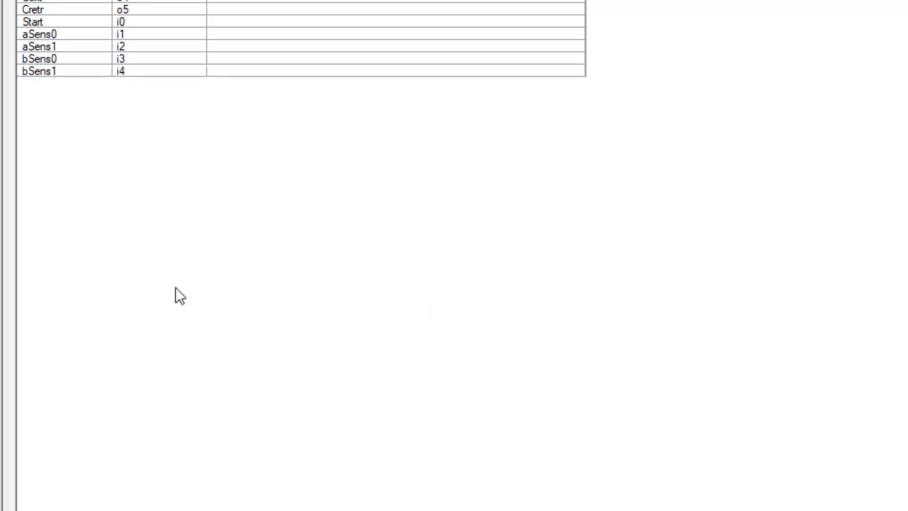
# Step: Add the symbol cSens0 to the symbol table with associated variable i5
pyautogui.rightClick(160, 225)
pyautogui.click(204, 237)
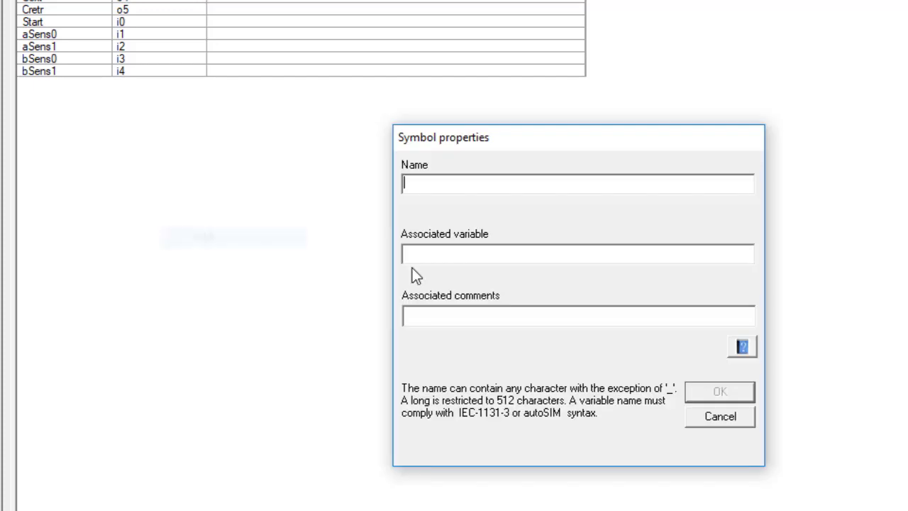
pyautogui.moveTo(409, 182); pyautogui.dragTo(372, 183)
pyautogui.write('cSens0')
pyautogui.click(452, 254)
pyautogui.write('i5')
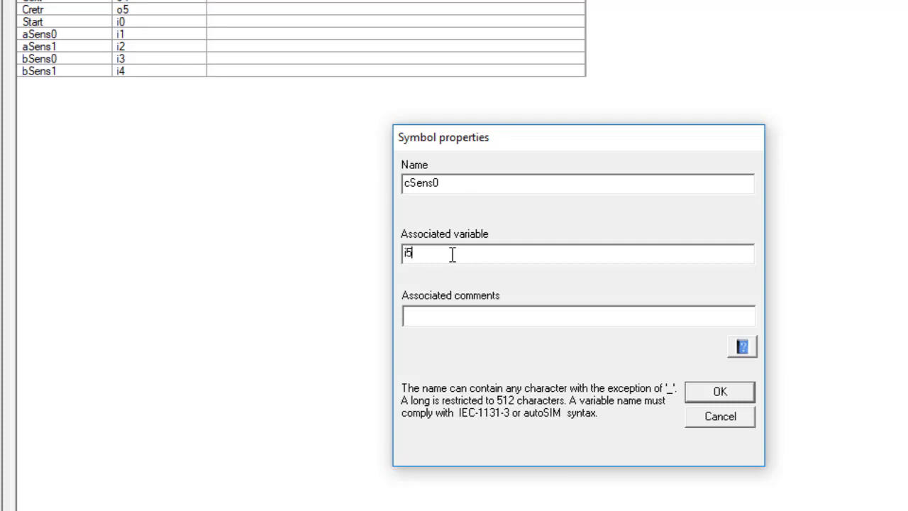
pyautogui.click(714, 394)
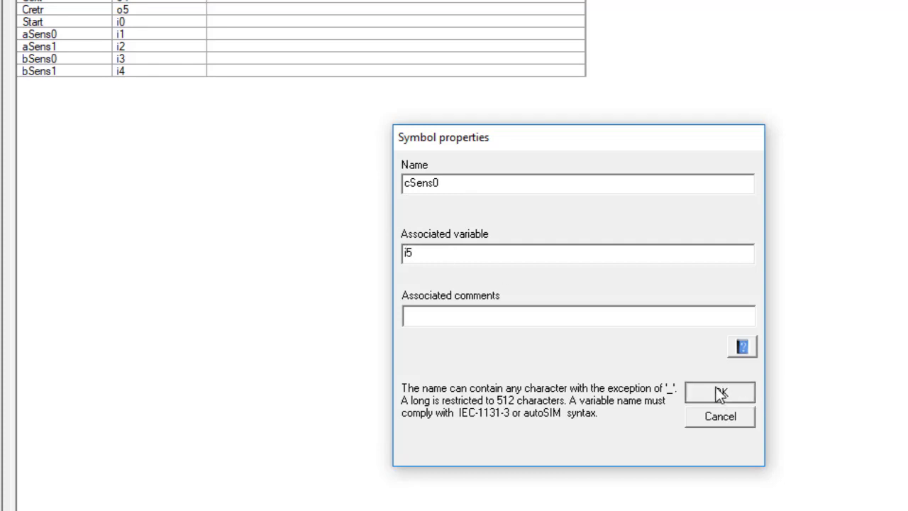
# Step: Add the symbol cSens1, adapted from the copied sensor name, with associated variable i6
pyautogui.rightClick(305, 197)
pyautogui.click(346, 210)
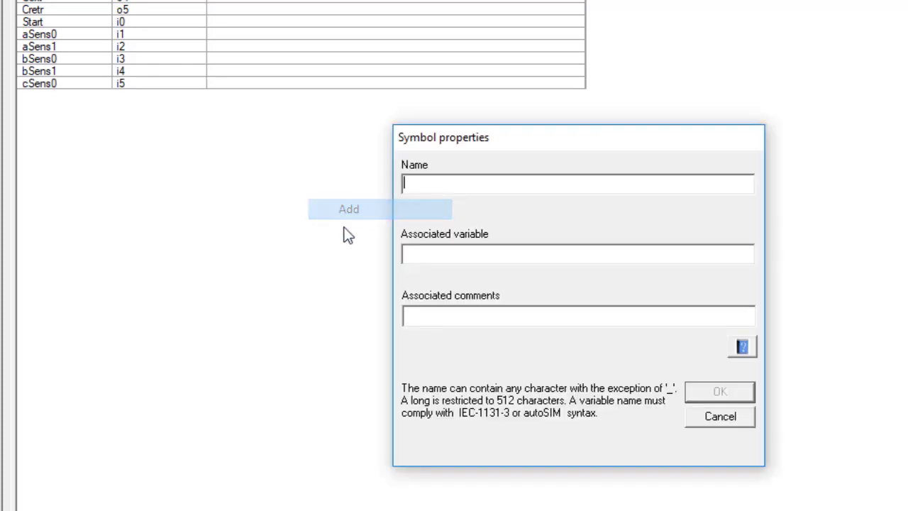
pyautogui.hotkey('ctrl', 'v')
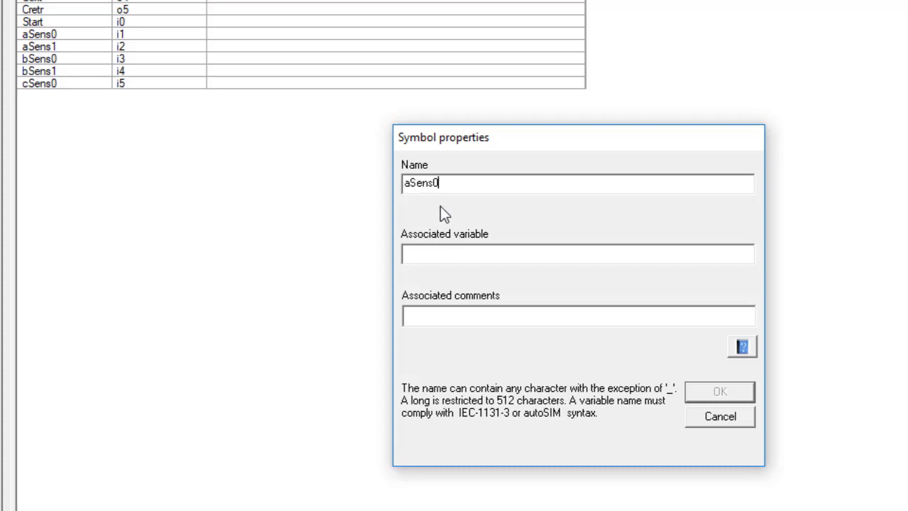
pyautogui.moveTo(411, 183); pyautogui.dragTo(398, 183)
pyautogui.write('c')
pyautogui.press('BackSpace')
pyautogui.write('1')
pyautogui.click(459, 252)
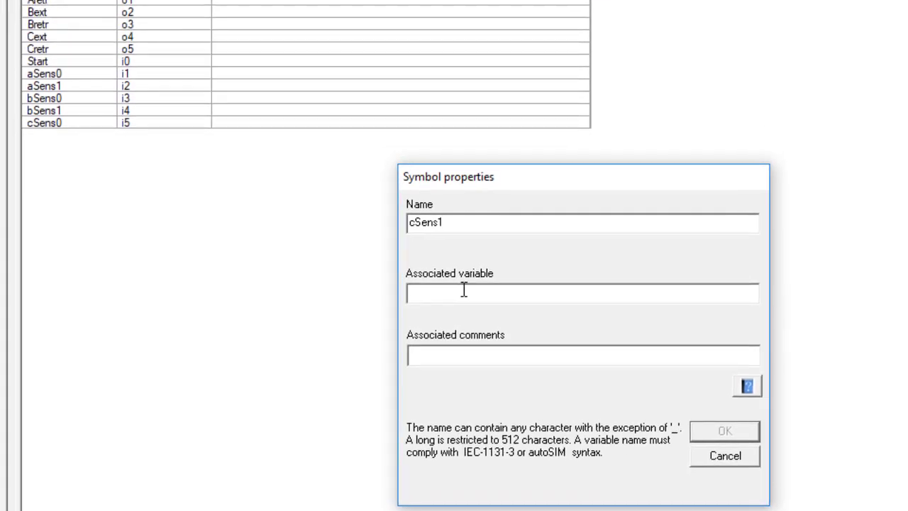
pyautogui.write('i6')
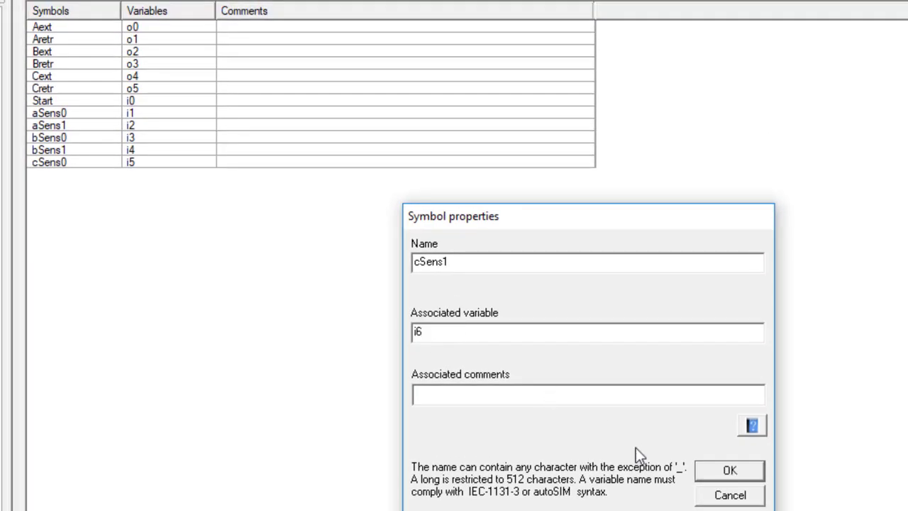